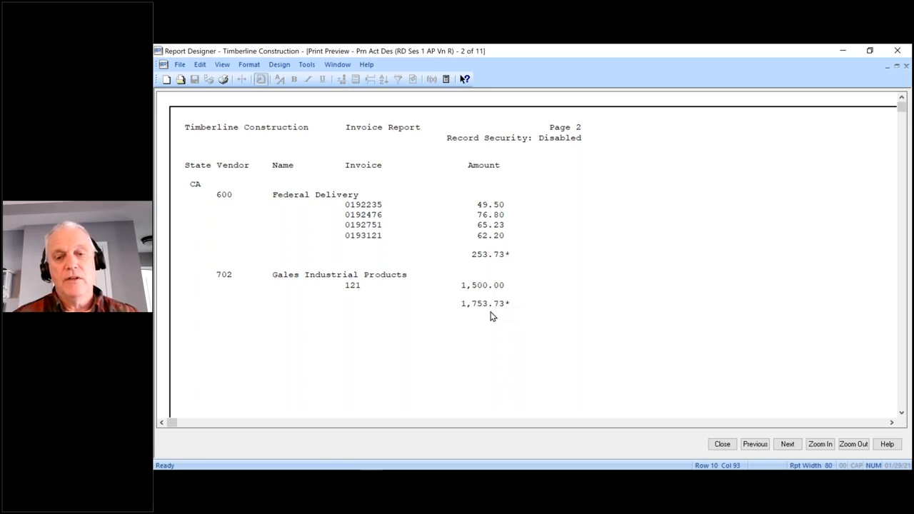
Review the vendor invoices and subtotals in the invoice report preview, and close the preview, print selection and vendor report design.
scroll(596, 337, down, 5)
scroll(612, 322, down, 10)
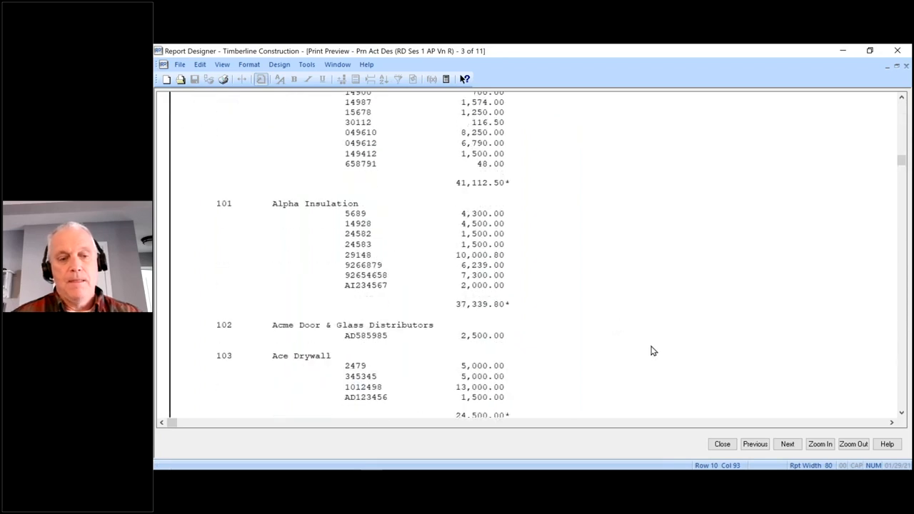
scroll(641, 329, up, 1)
scroll(643, 327, down, 4)
scroll(642, 327, down, 5)
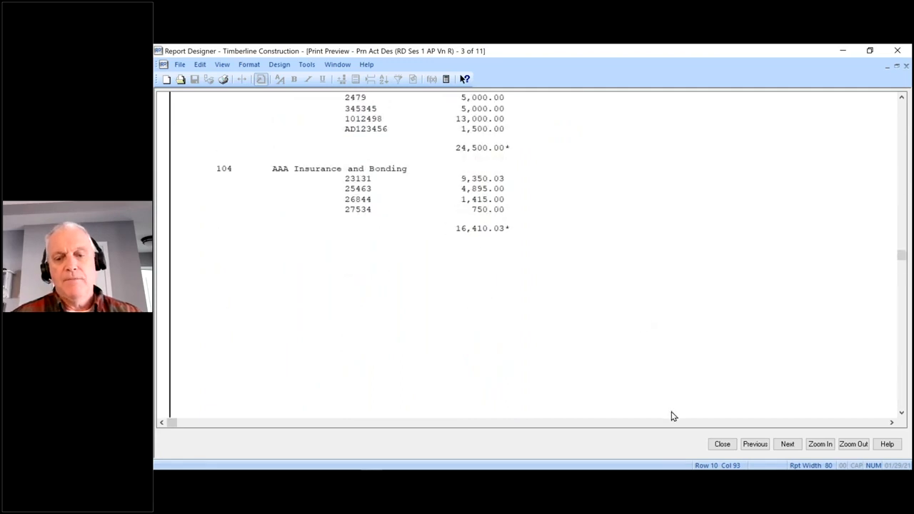
click(722, 444)
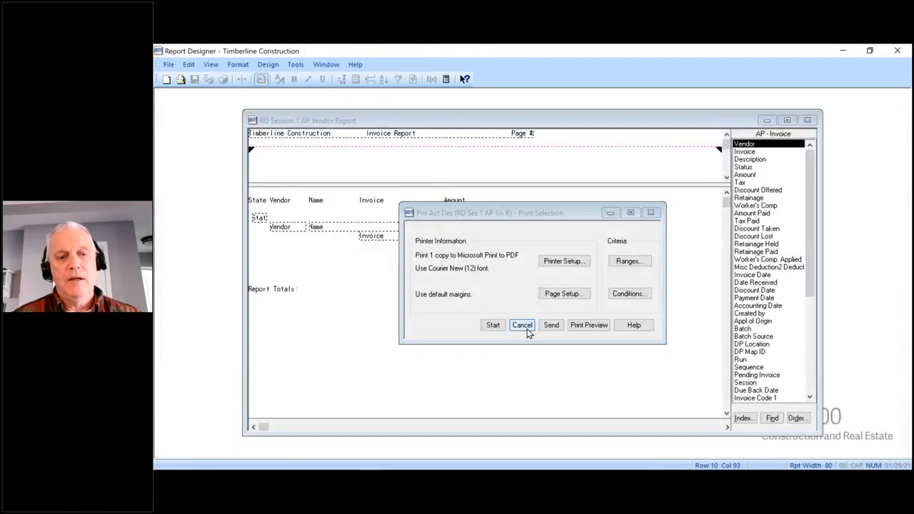
click(525, 329)
click(808, 120)
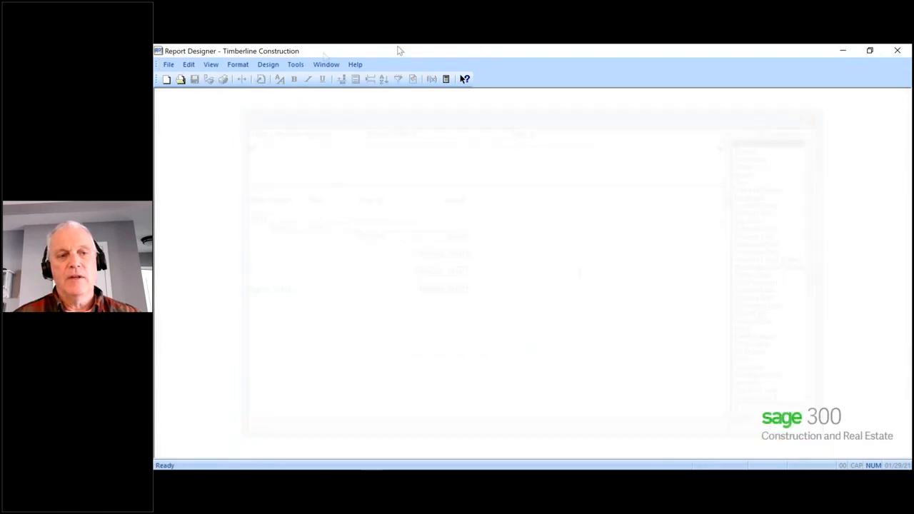
Create a new report design that uses the AP - Invoice and AP - Vendor records.
click(168, 64)
click(372, 171)
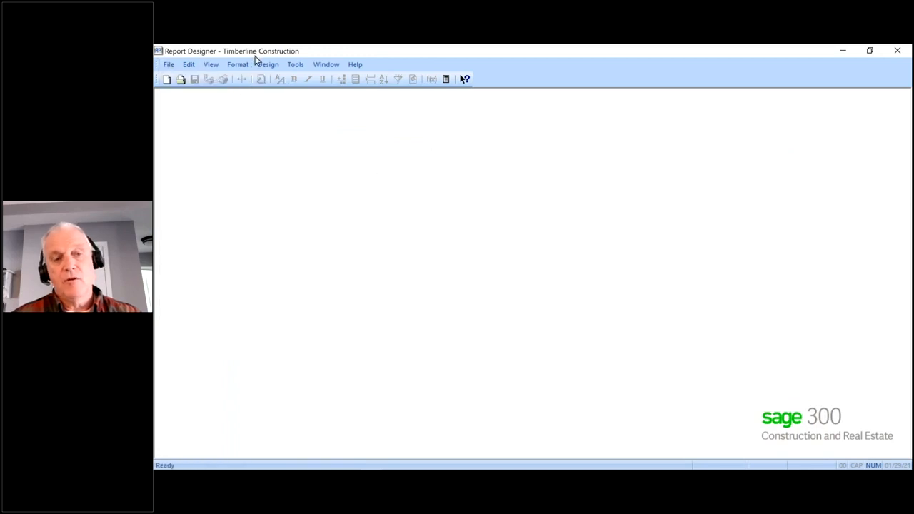
click(167, 65)
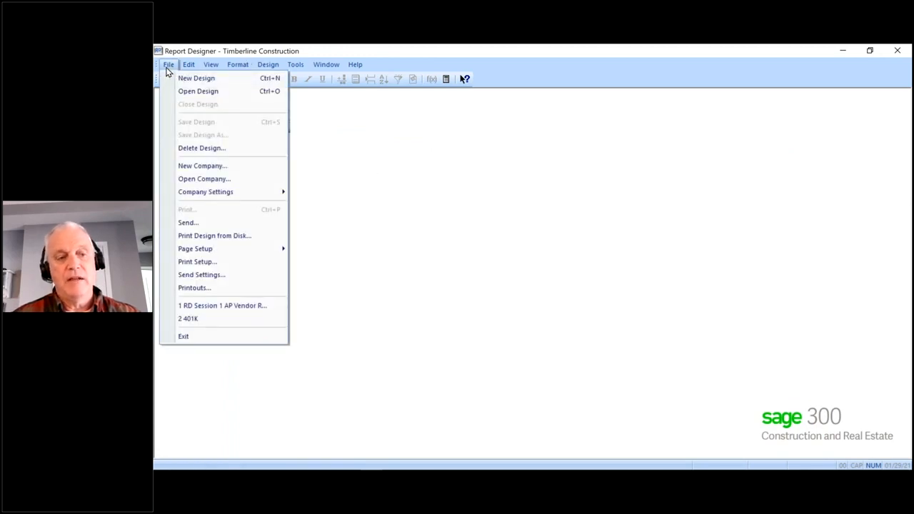
click(180, 78)
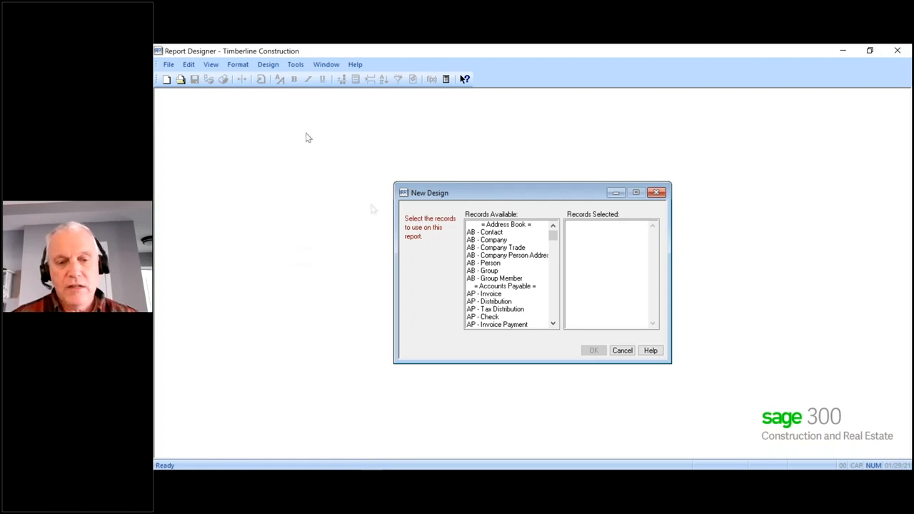
double_click(483, 294)
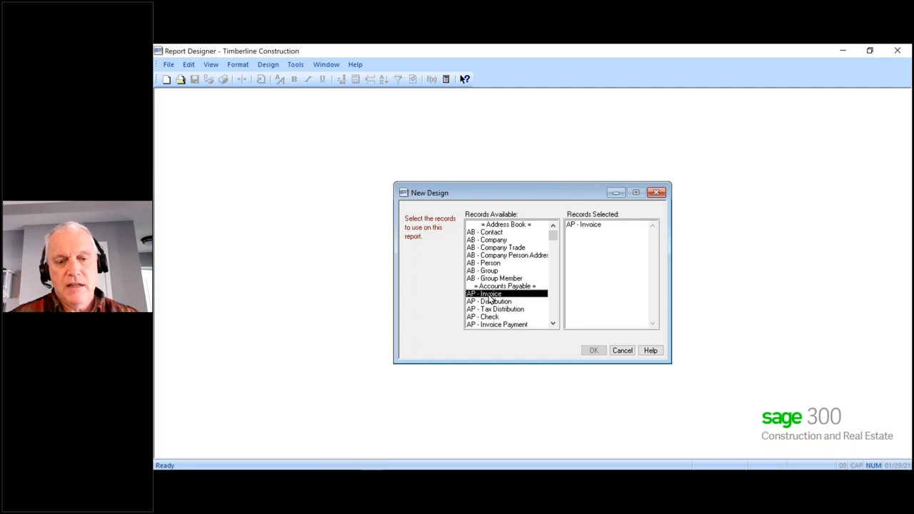
click(553, 324)
click(553, 324)
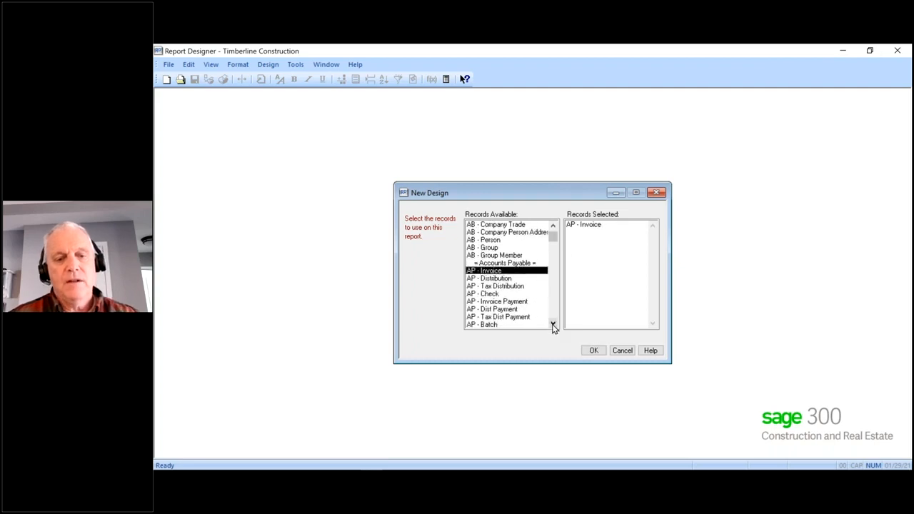
click(553, 324)
click(553, 324)
click(553, 325)
double_click(500, 319)
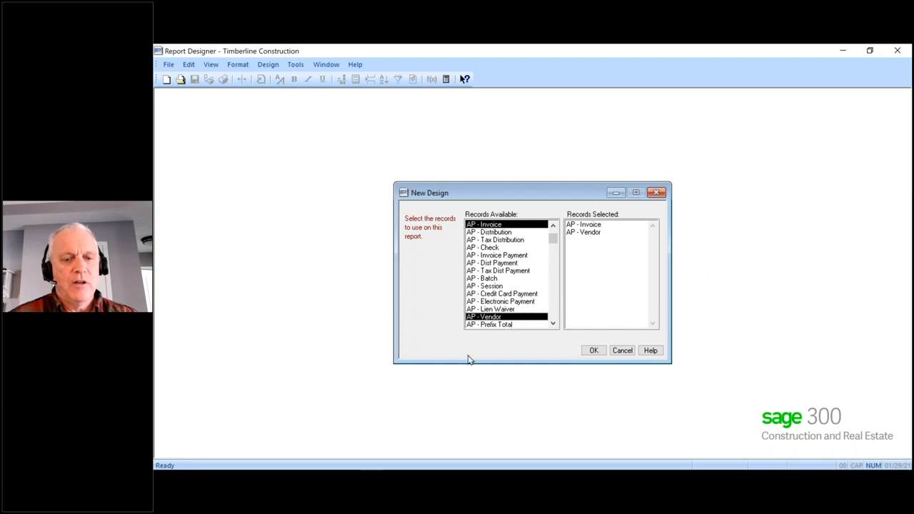
click(155, 386)
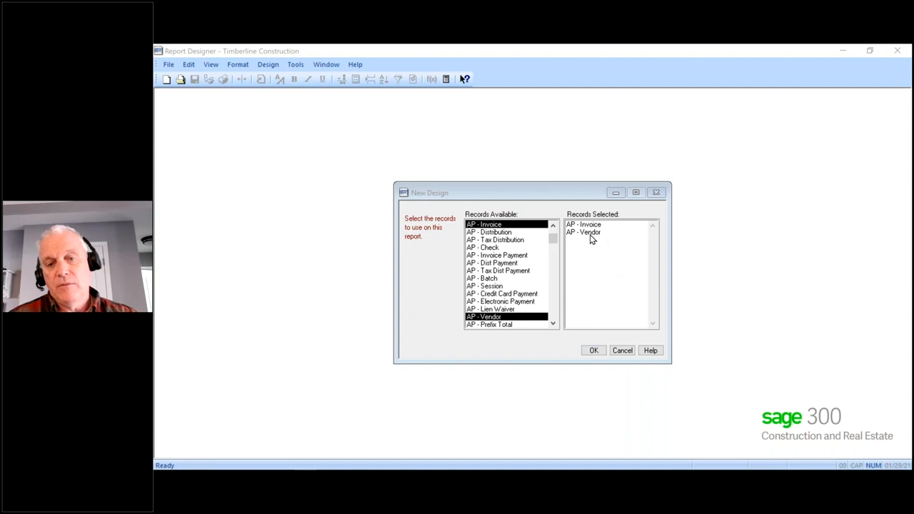
click(595, 351)
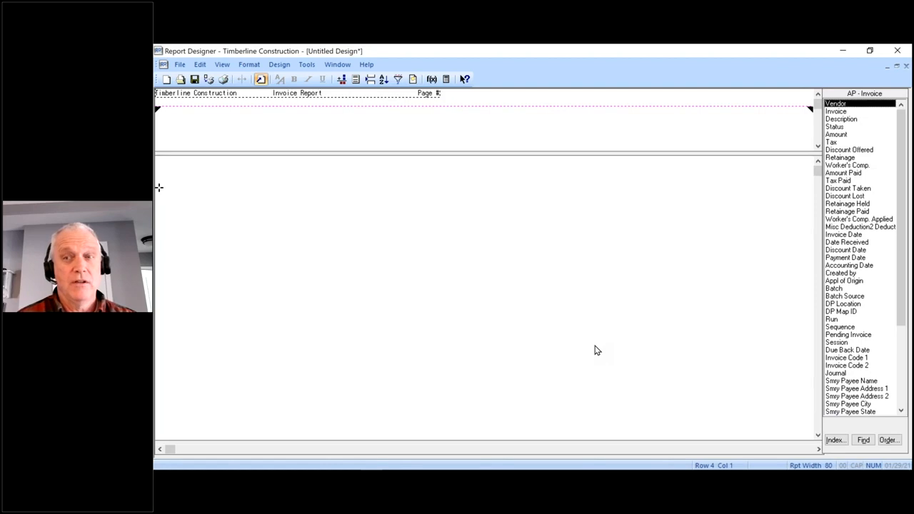
Open the design's sort order settings, compare the two record choices, and set the report to process all AP - Invoices.
click(276, 64)
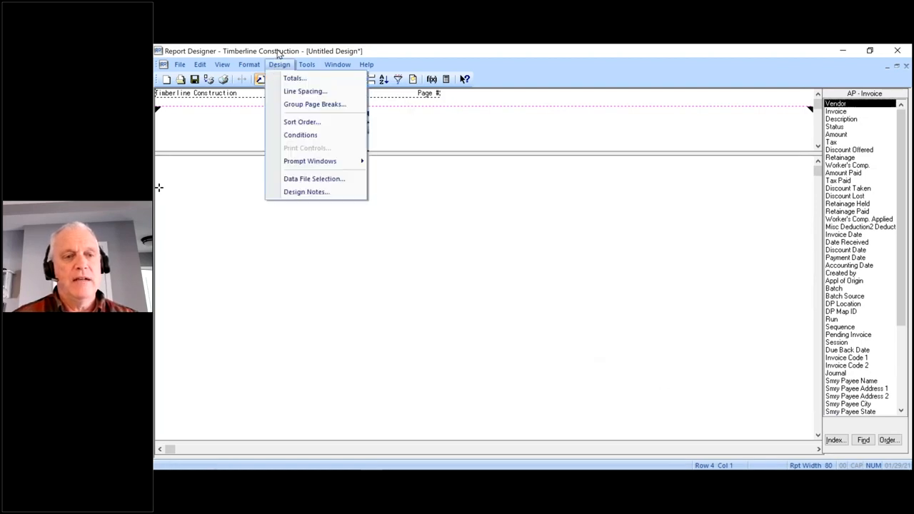
click(298, 125)
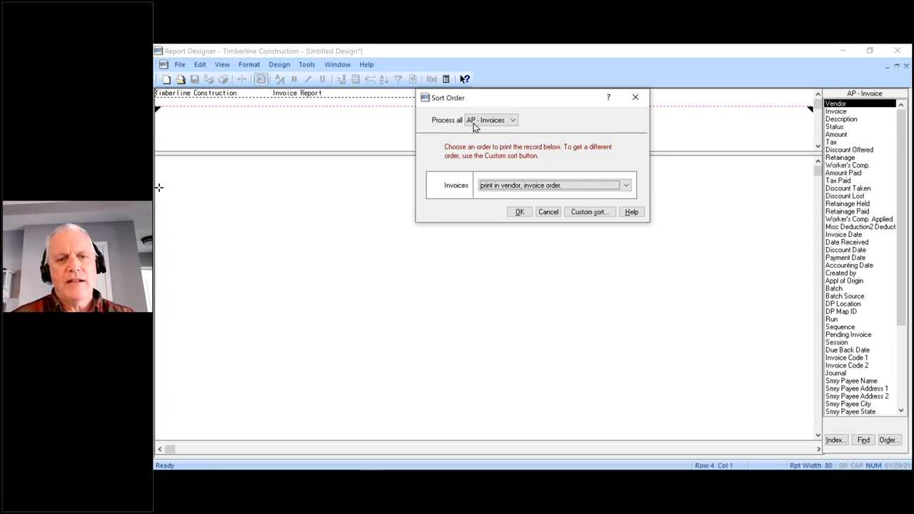
click(513, 122)
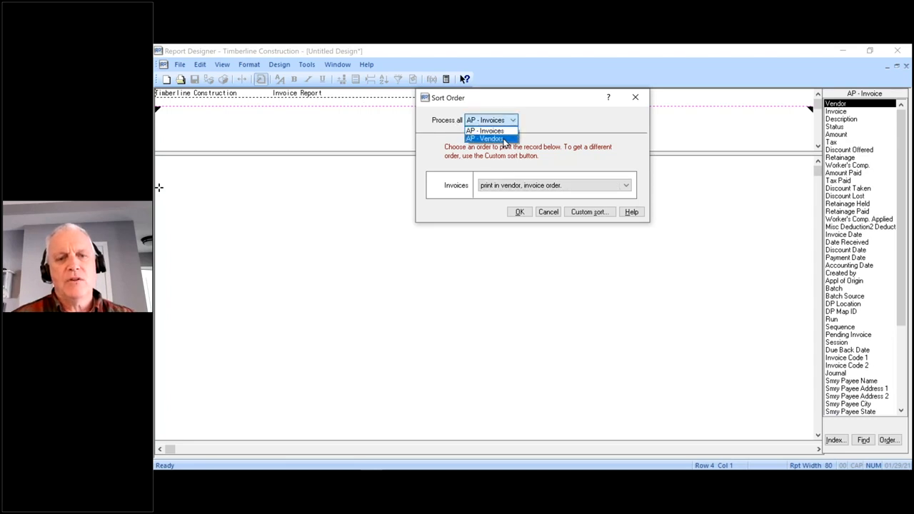
click(539, 126)
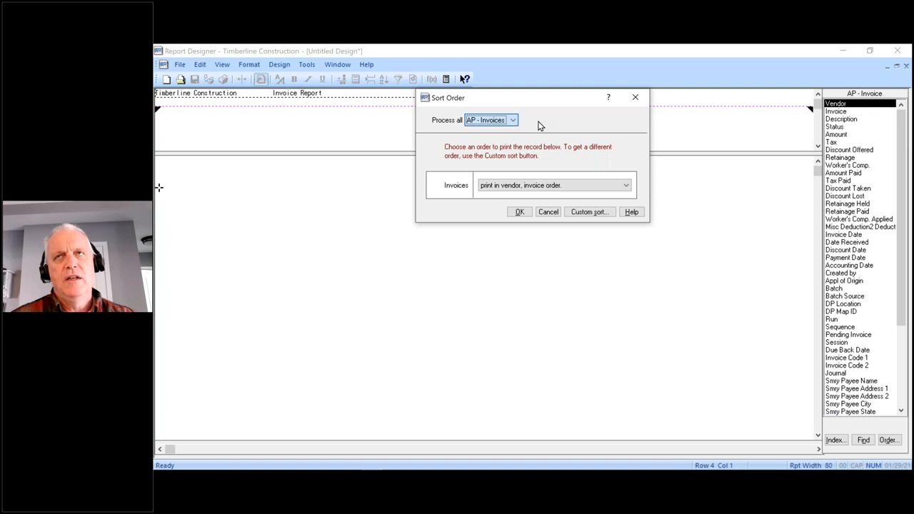
click(500, 121)
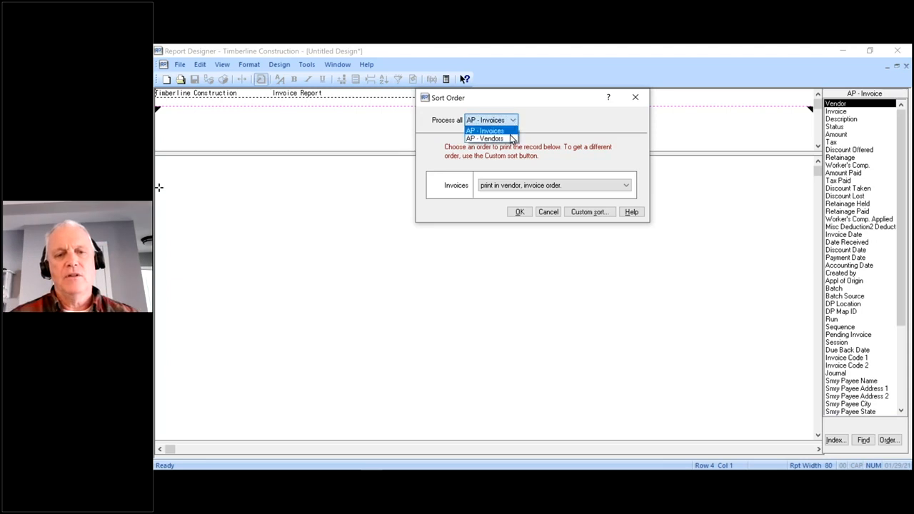
click(537, 129)
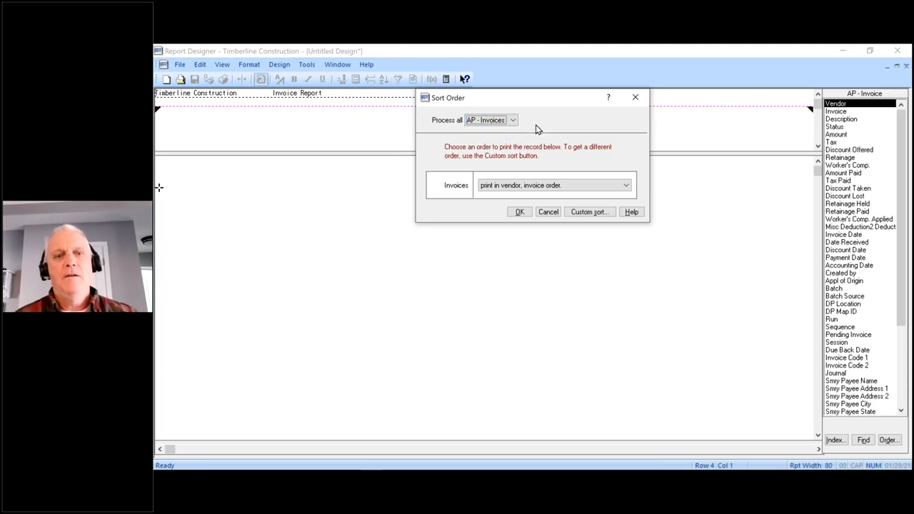
click(514, 122)
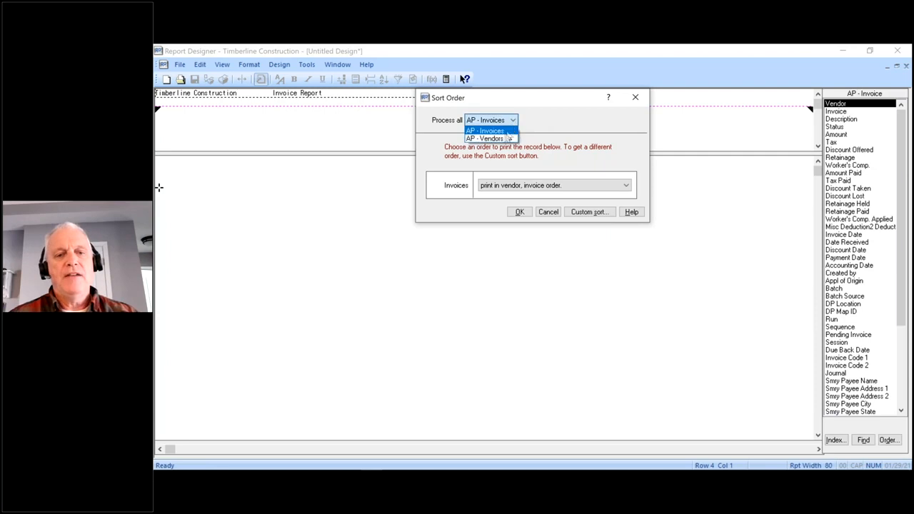
click(492, 139)
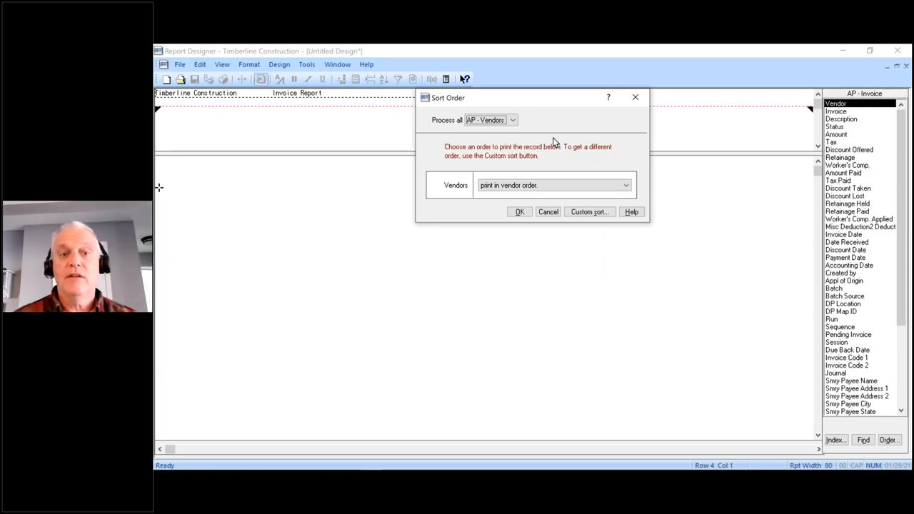
click(515, 122)
click(505, 132)
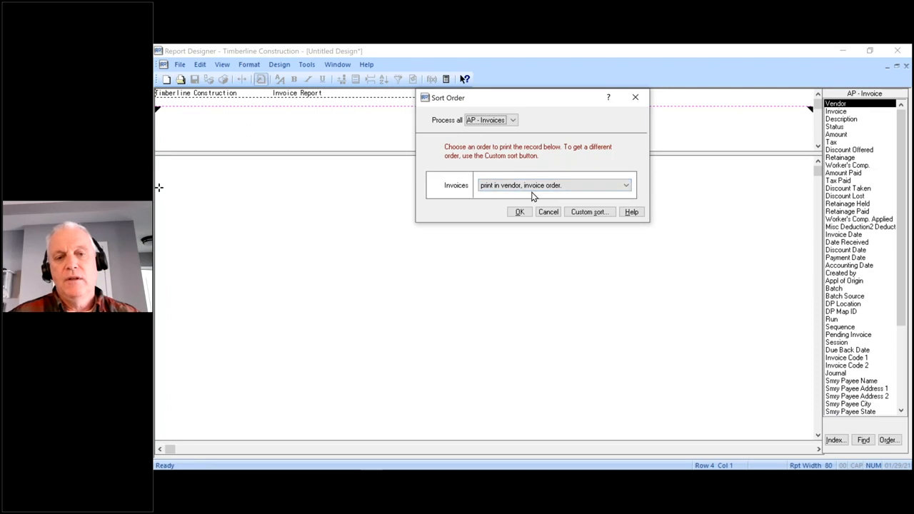
Try the predefined invoice entry order for printing the invoices.
click(627, 187)
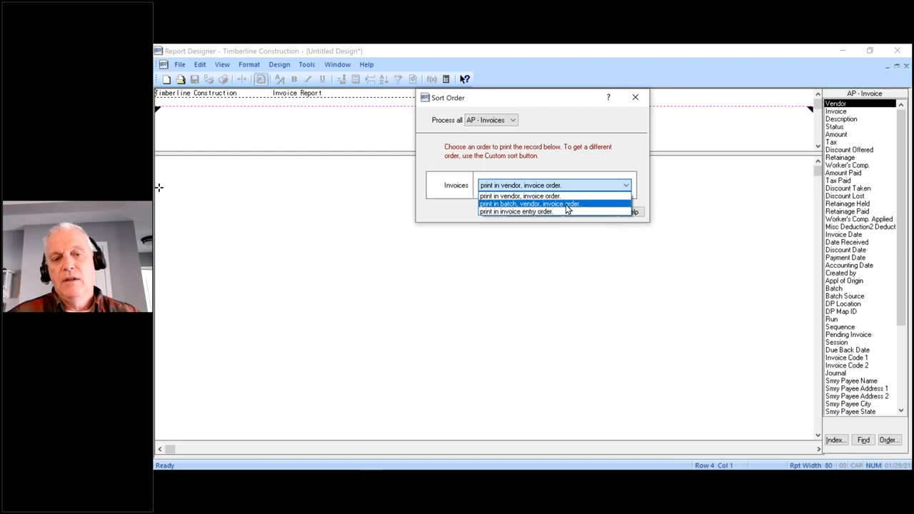
click(530, 211)
click(616, 190)
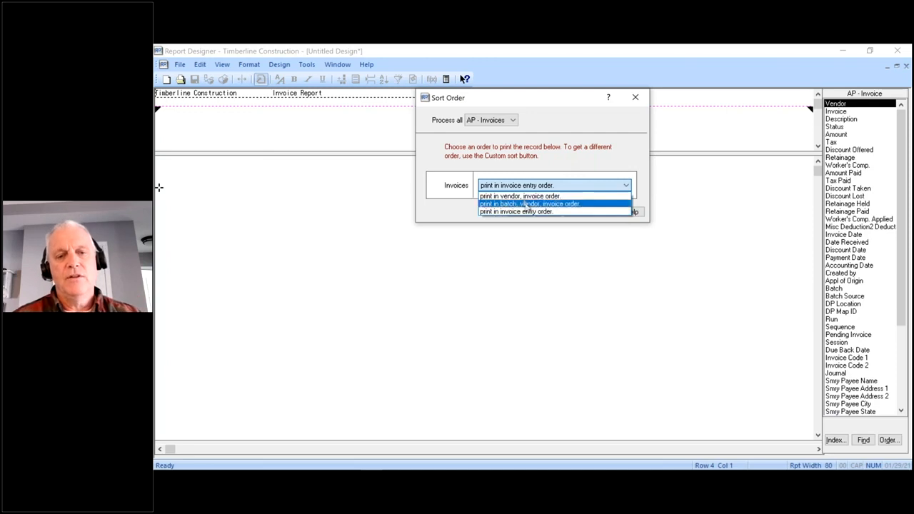
click(510, 234)
Start a custom sort order with the State field from AP - Vendor as the first sort field.
click(592, 213)
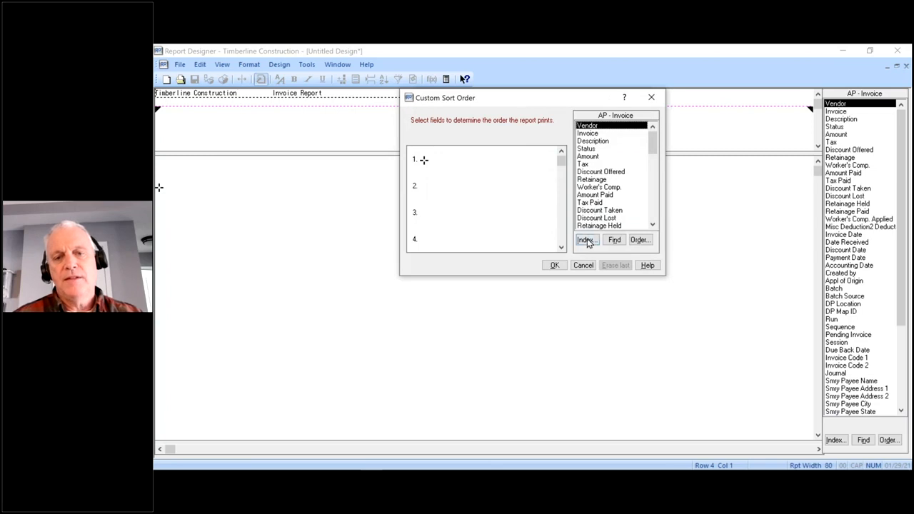
click(586, 240)
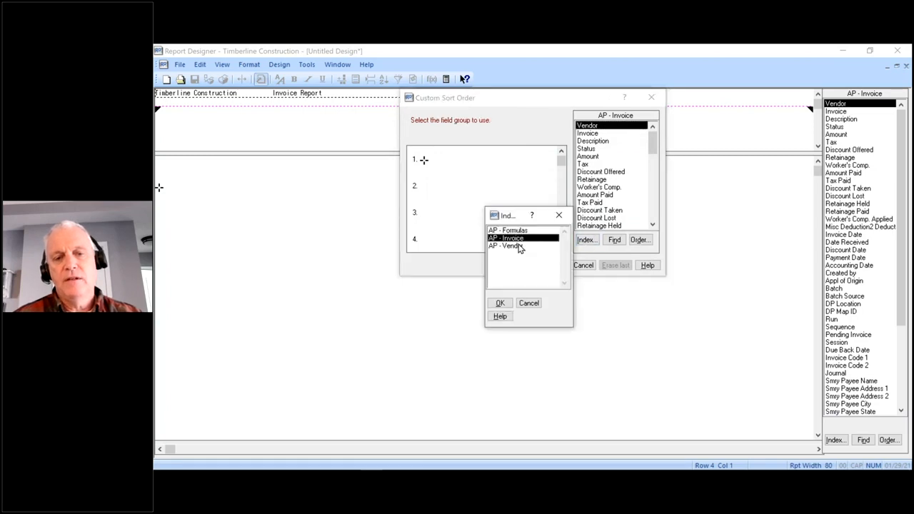
double_click(519, 245)
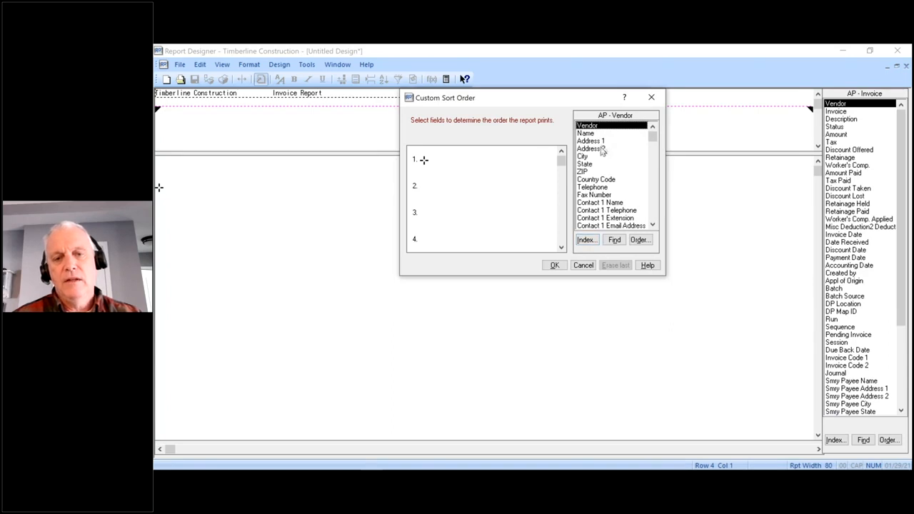
double_click(591, 166)
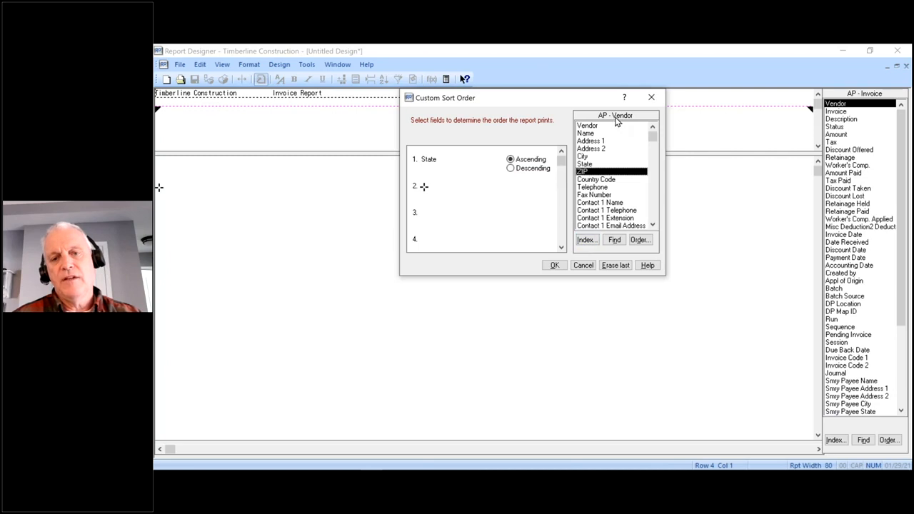
Add Vendor and Invoice from AP - Invoice as the second and third sort fields, and accept the sort order.
click(595, 241)
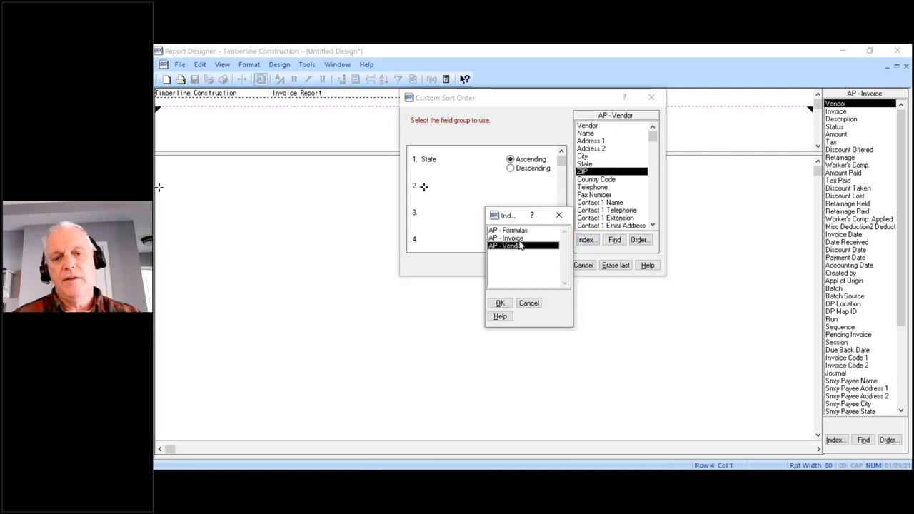
click(521, 240)
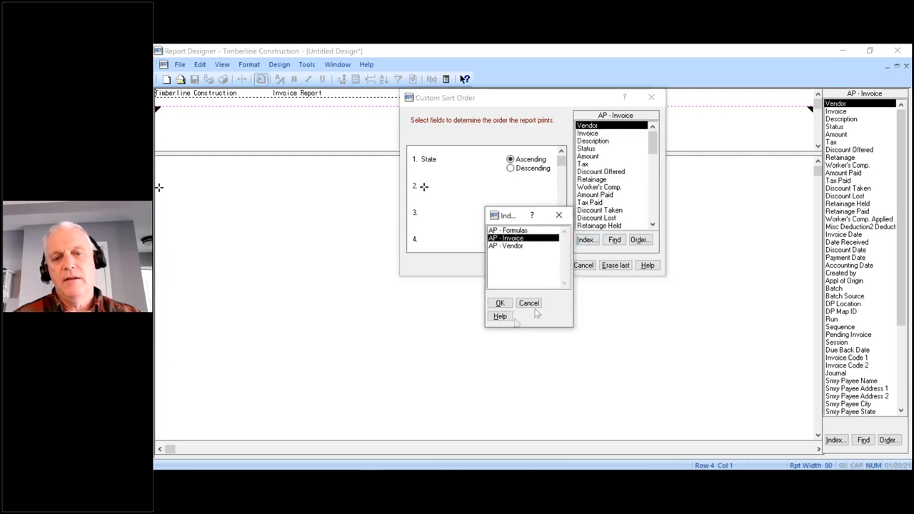
click(500, 303)
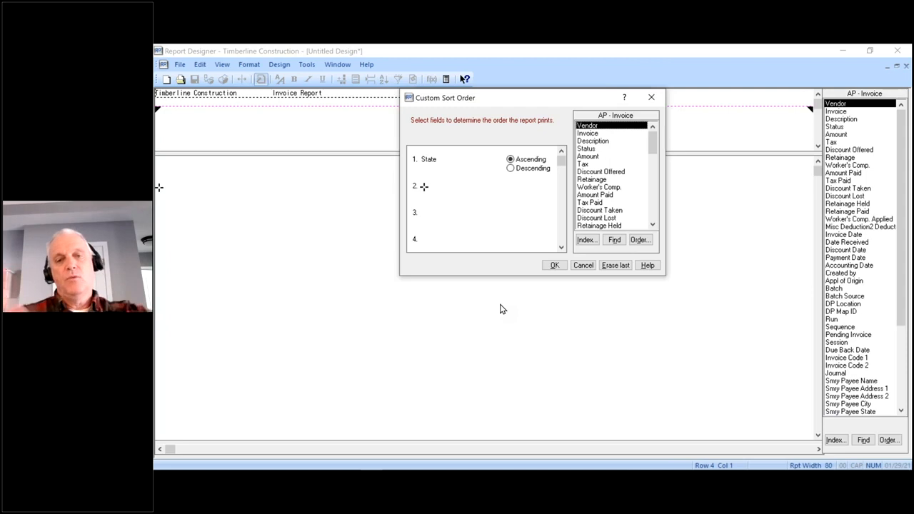
double_click(604, 127)
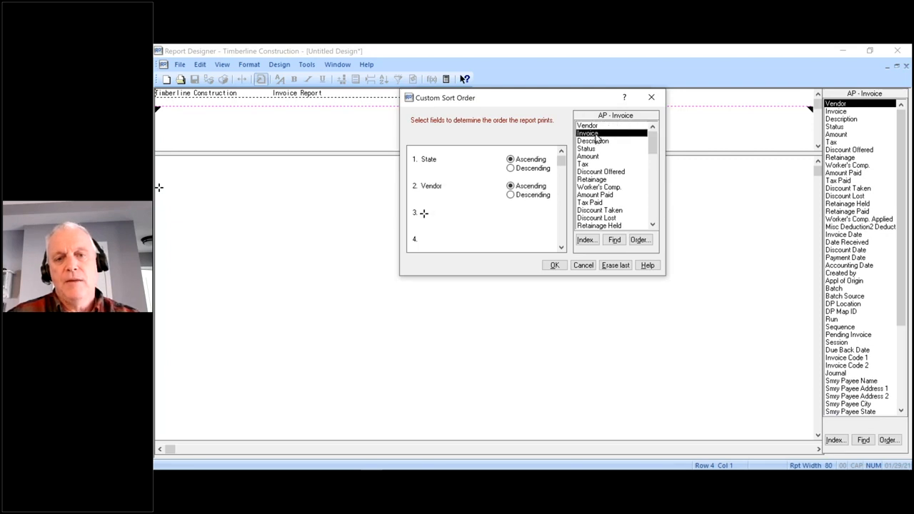
double_click(595, 135)
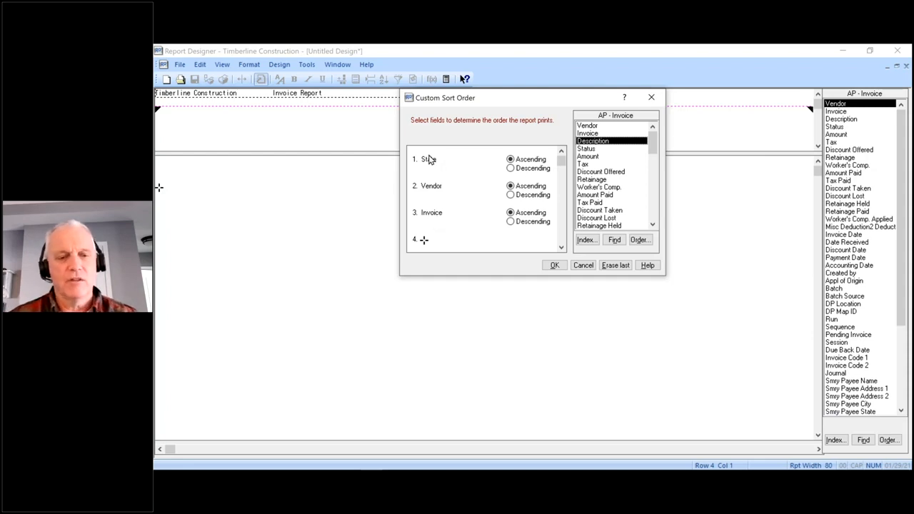
click(555, 266)
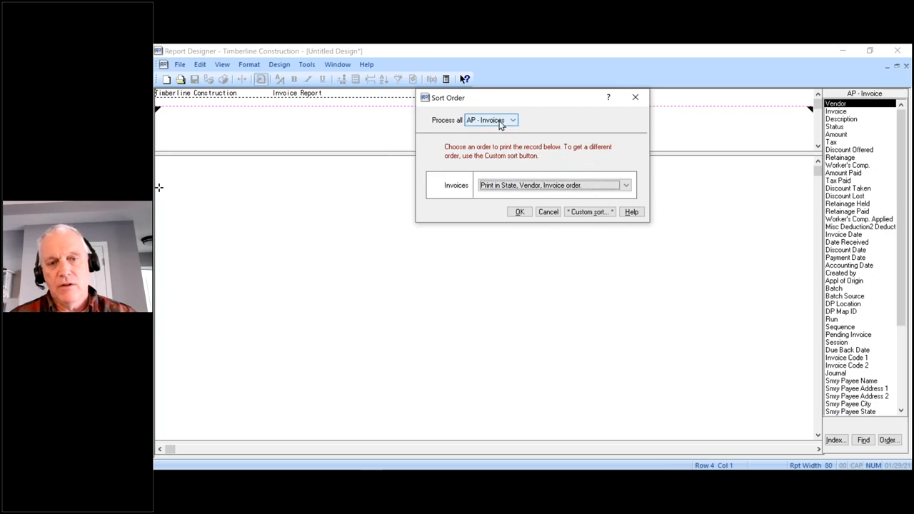
click(520, 213)
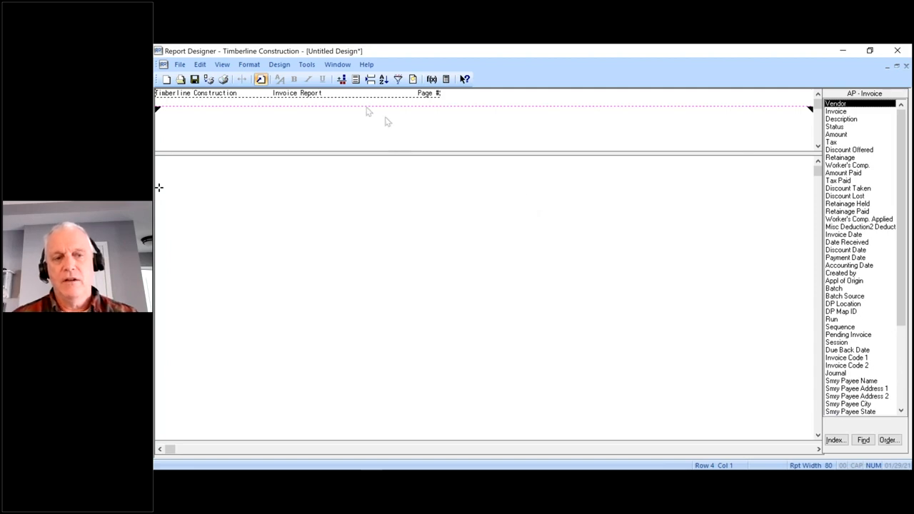
Review the design's Totals settings, including the total levels, summary levels and total indicators, leaving them without changes.
click(279, 66)
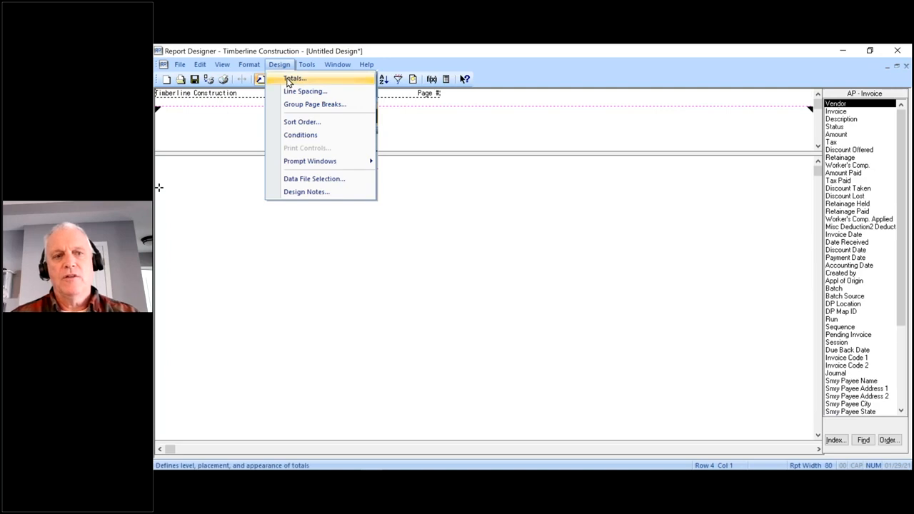
click(289, 80)
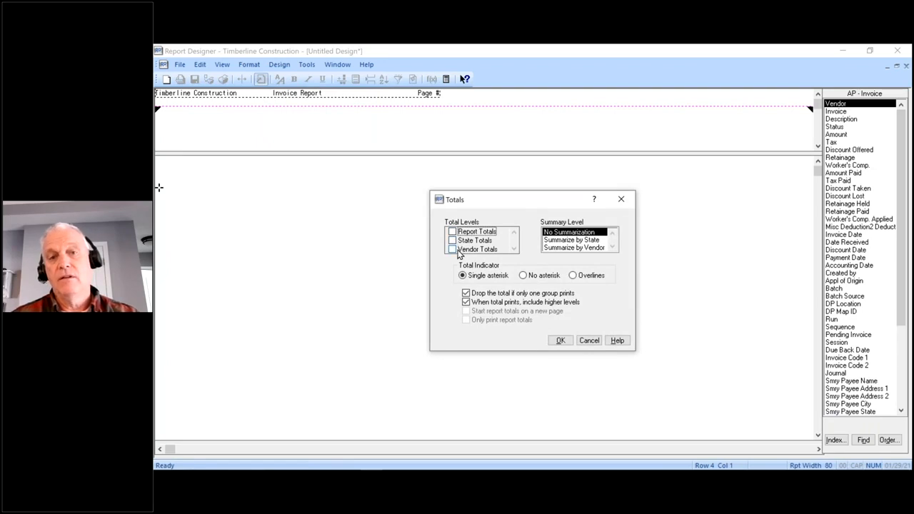
click(584, 342)
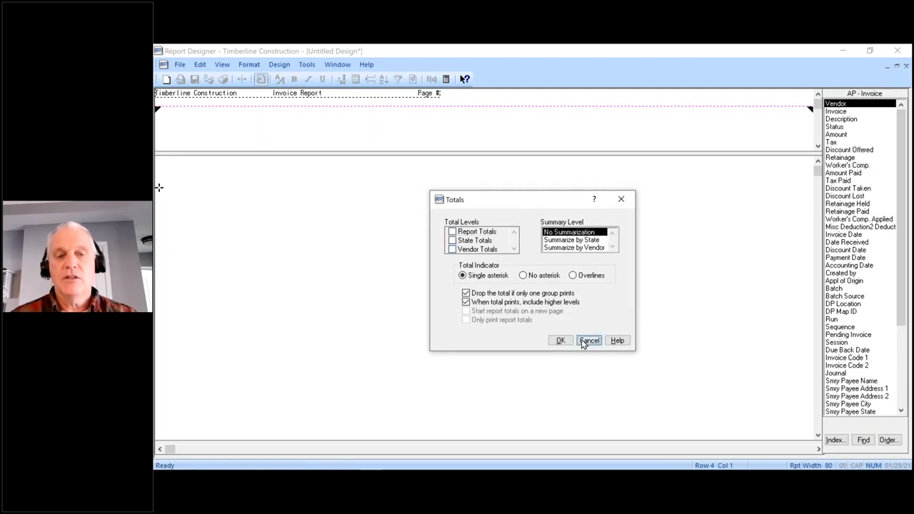
click(280, 64)
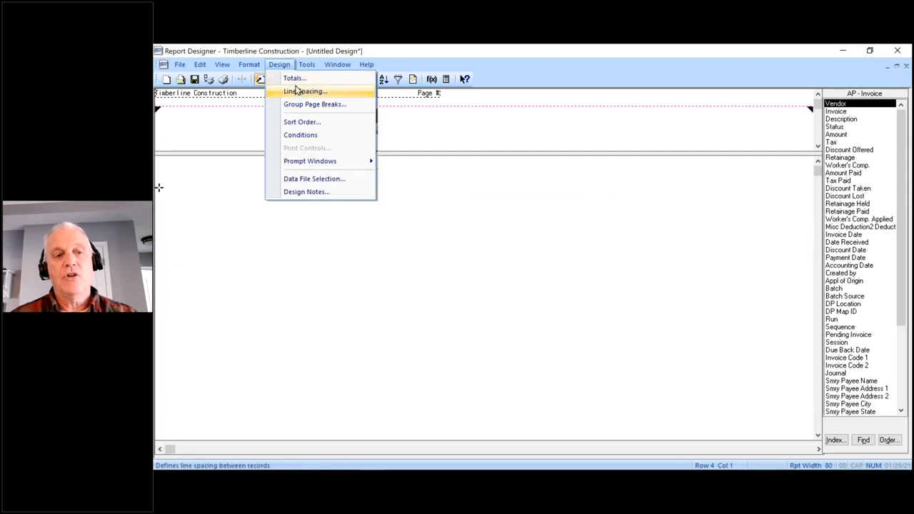
click(295, 78)
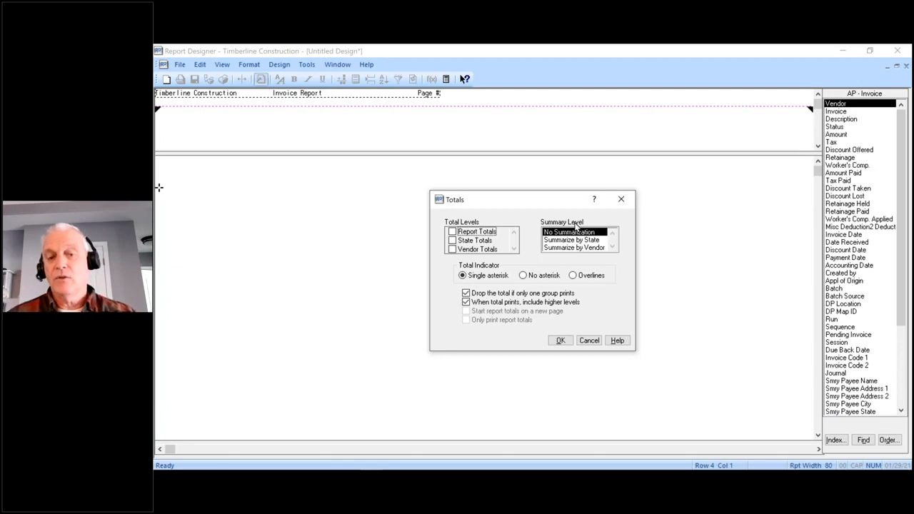
click(590, 342)
Review the line spacing between groups and the unconditional and conditional group page break options, cancelling both dialogs.
click(279, 64)
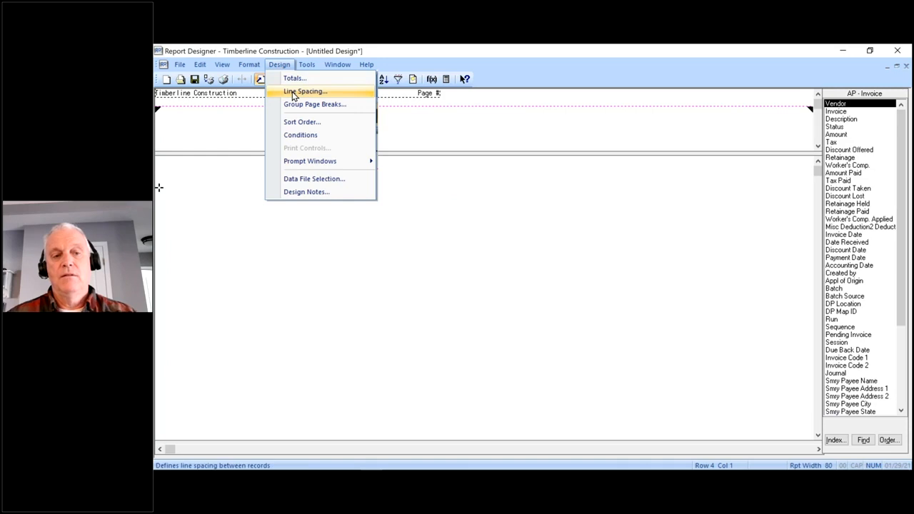
click(293, 92)
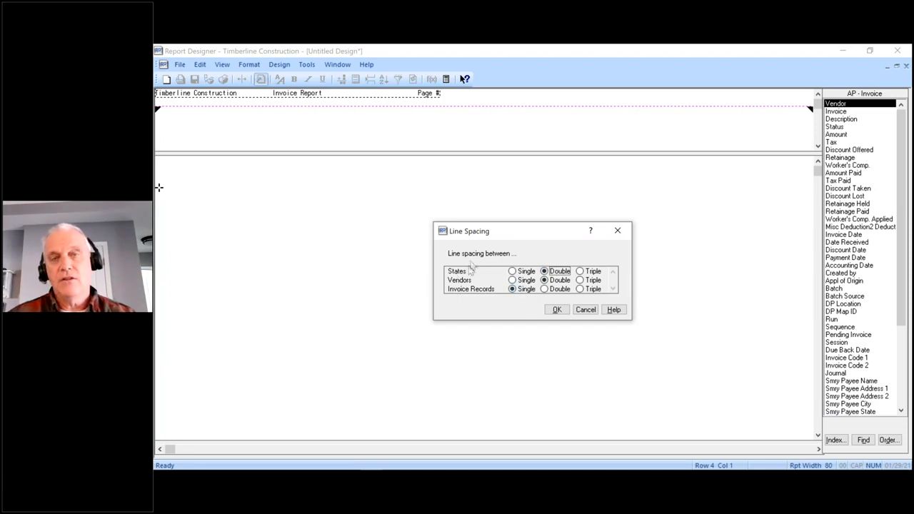
click(587, 310)
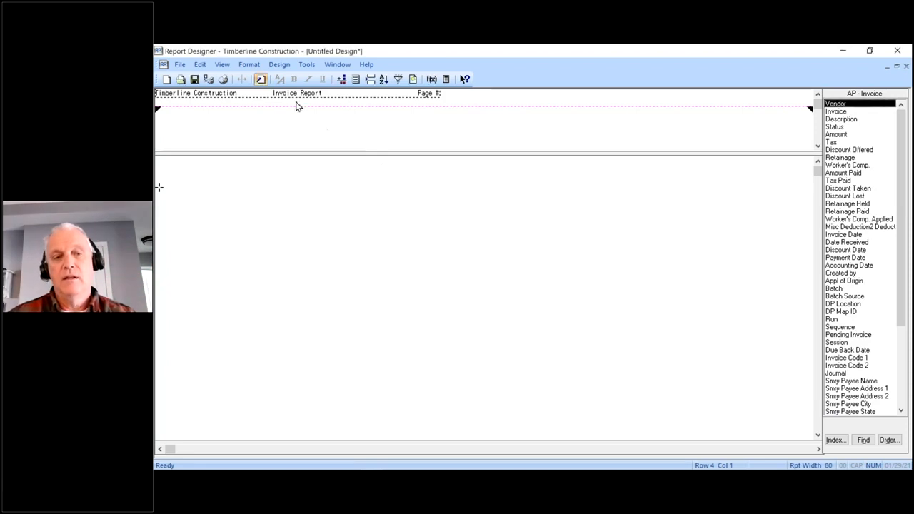
click(279, 64)
click(292, 107)
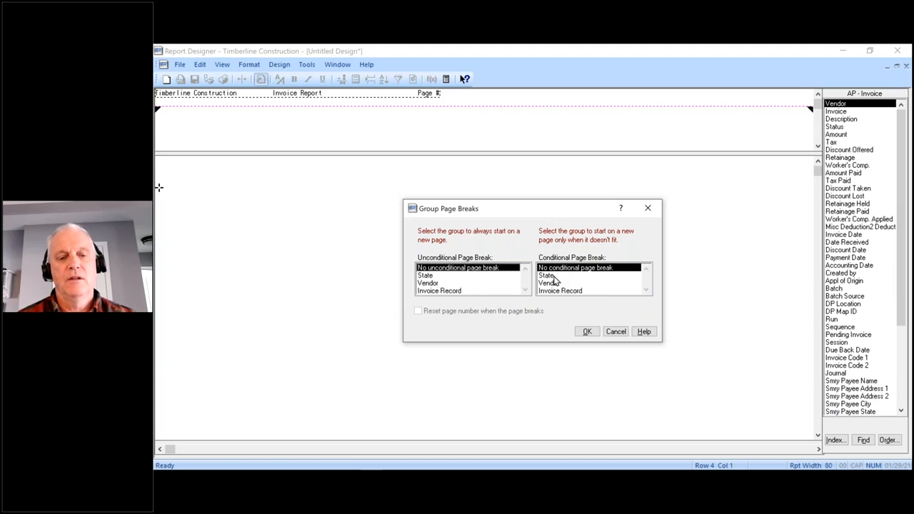
click(621, 337)
click(279, 65)
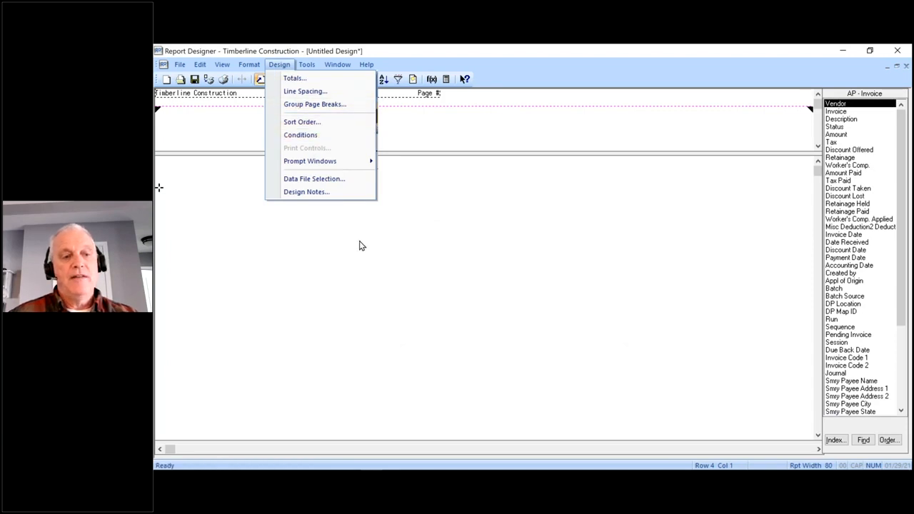
click(387, 265)
drag(528, 249, 522, 259)
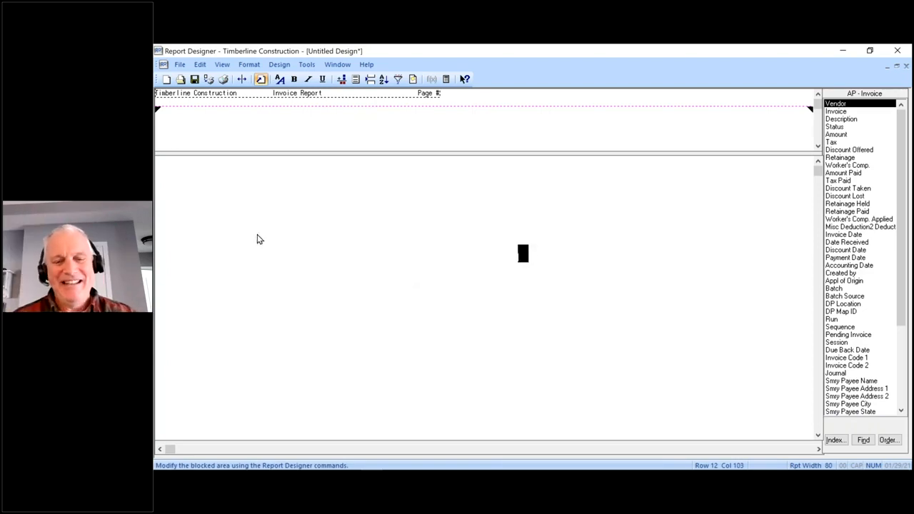
click(271, 251)
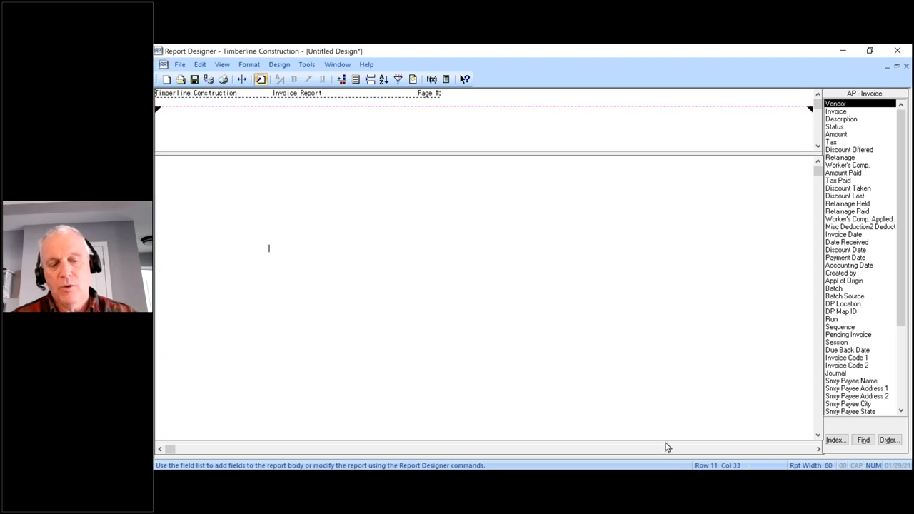
Add the State field from AP - Vendor to the report body at row 4, column 1.
click(181, 194)
click(161, 199)
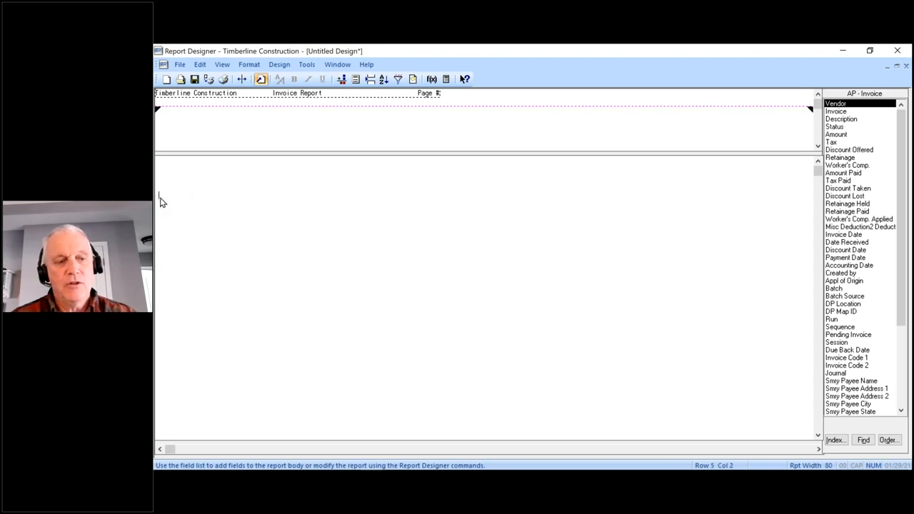
click(159, 190)
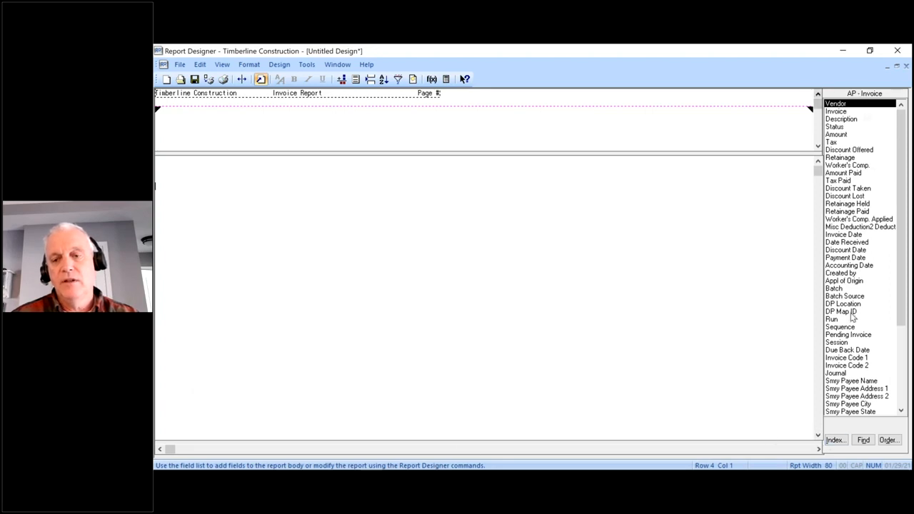
click(834, 440)
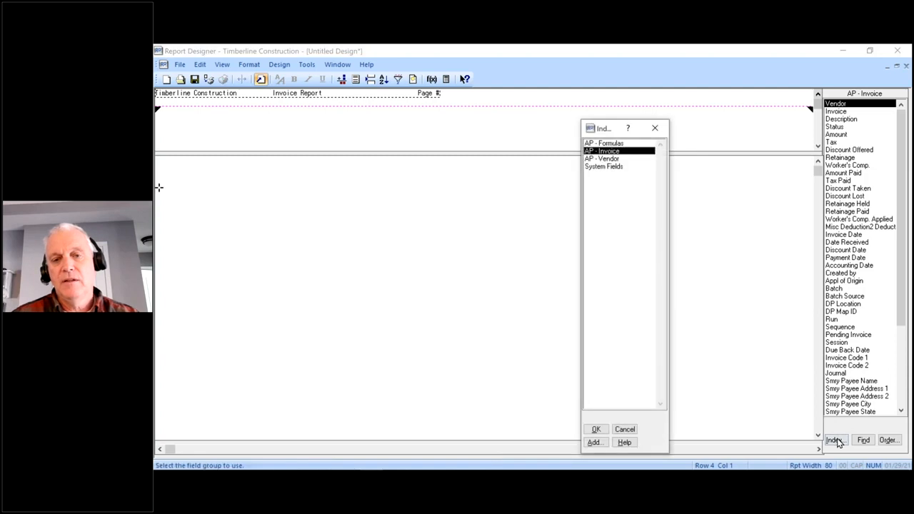
double_click(607, 159)
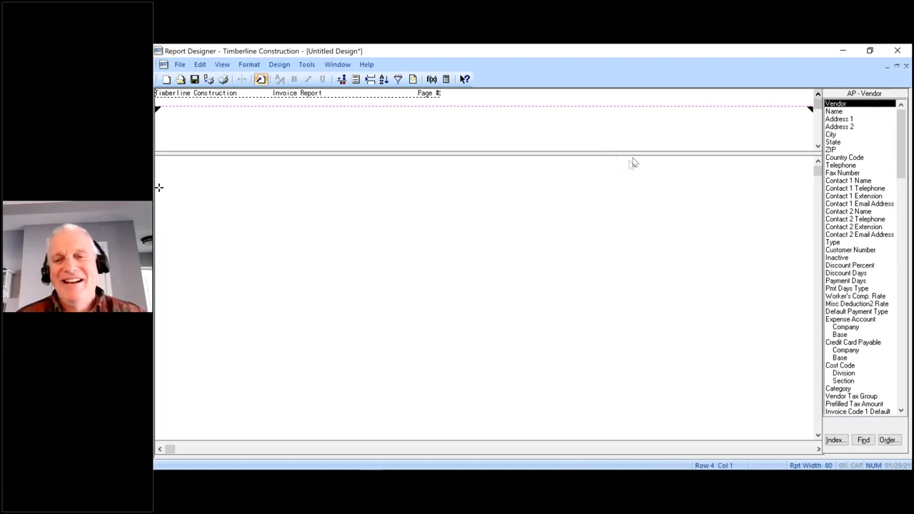
double_click(833, 143)
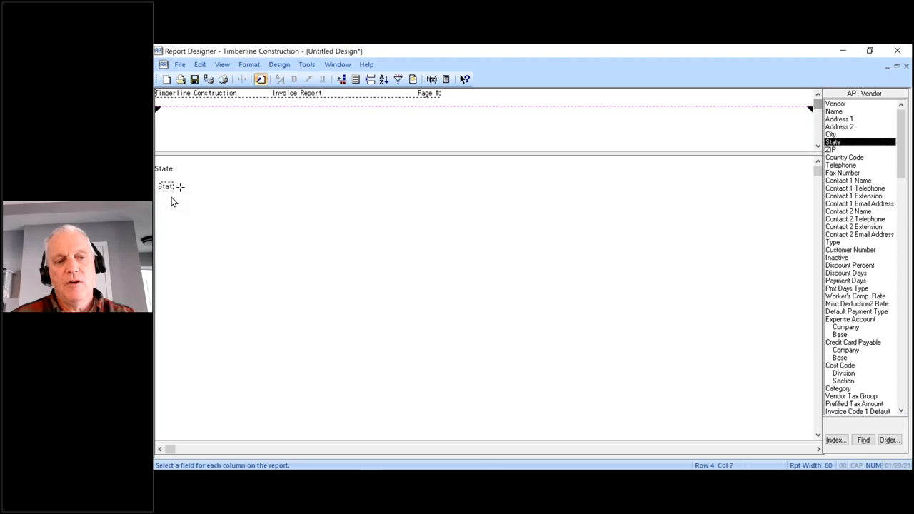
Switch the field list to AP - Invoice and add the Vendor field at row 5, column 6, below State.
click(177, 204)
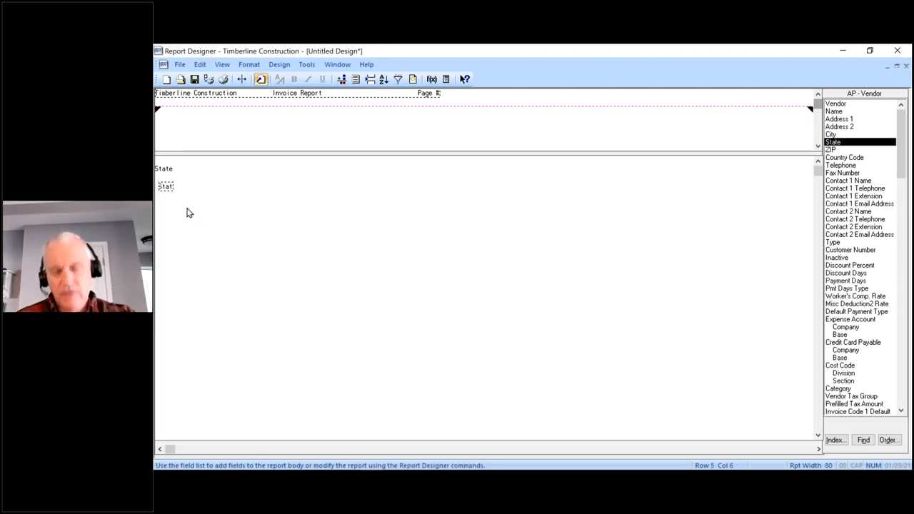
click(834, 440)
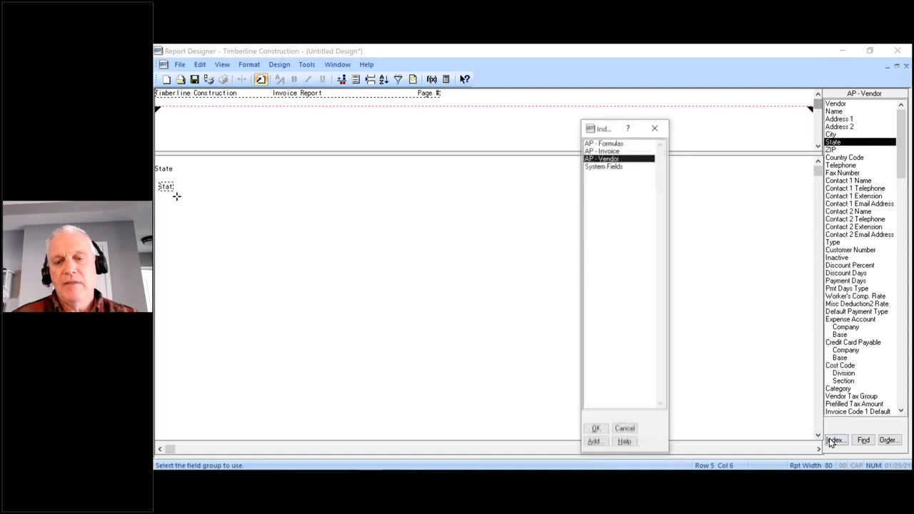
double_click(611, 151)
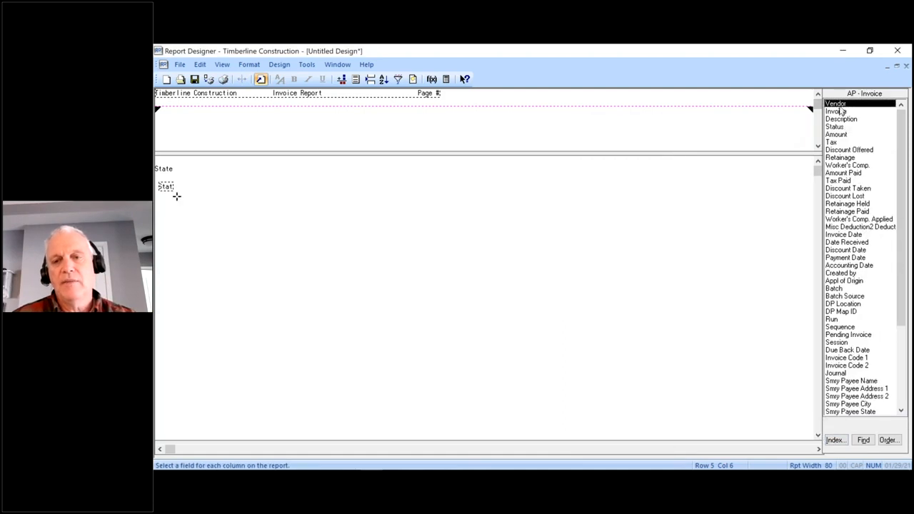
double_click(840, 104)
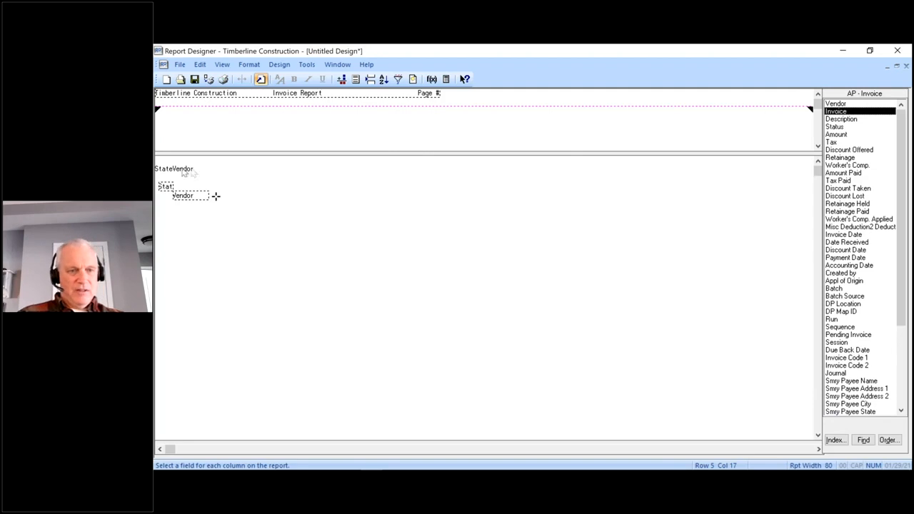
Clear the Vendor field from the design and delete its heading text beside the State heading.
click(193, 199)
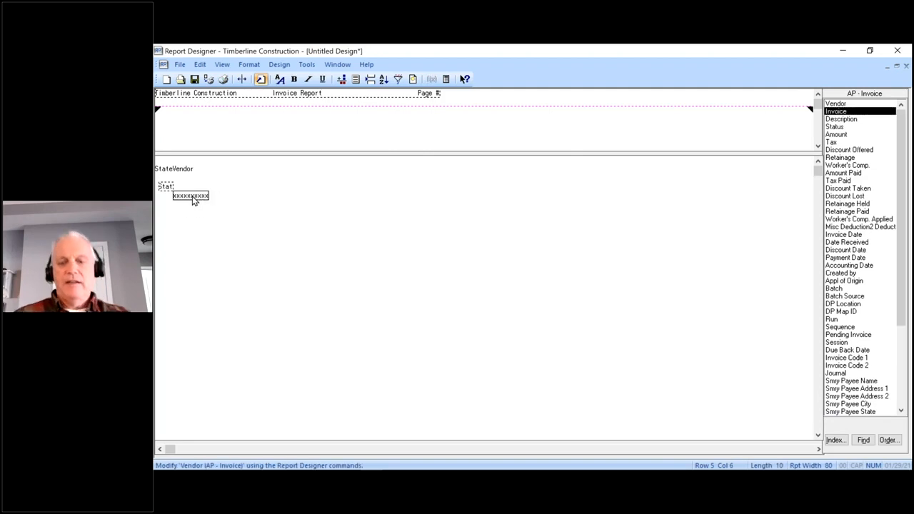
key(Delete)
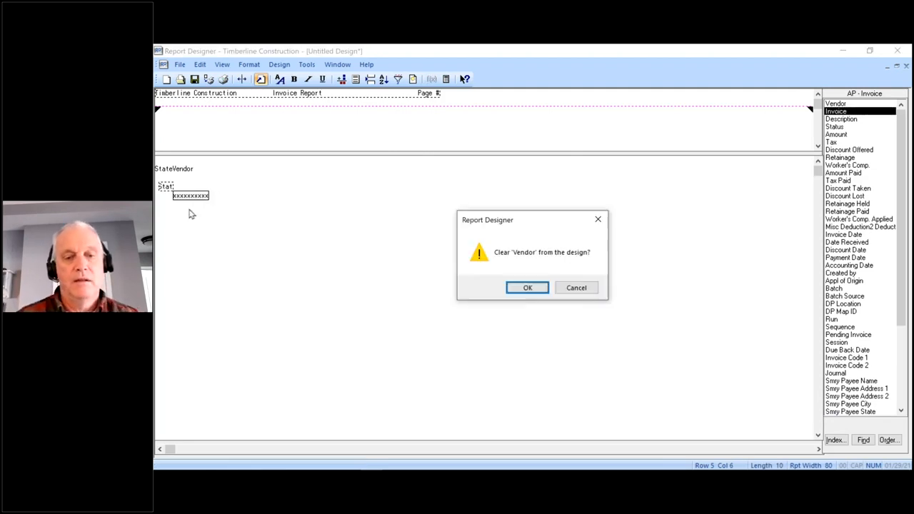
click(532, 290)
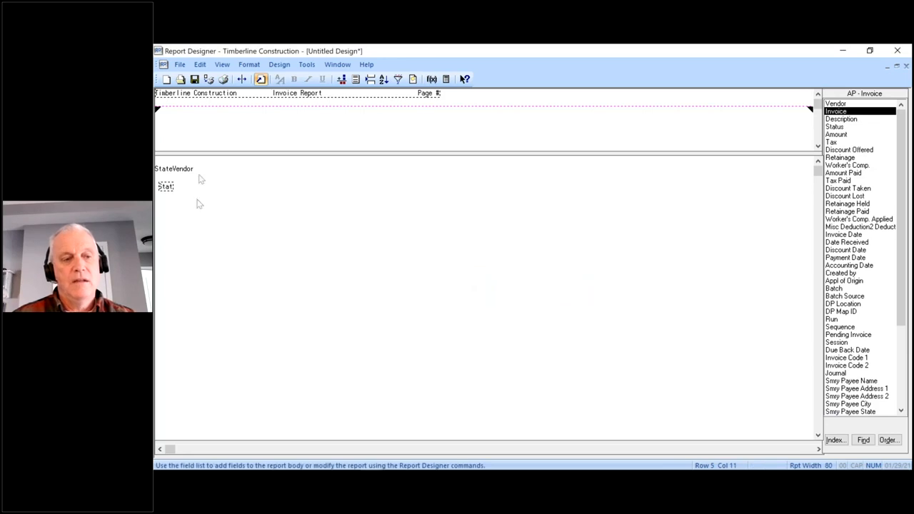
drag(200, 167, 177, 182)
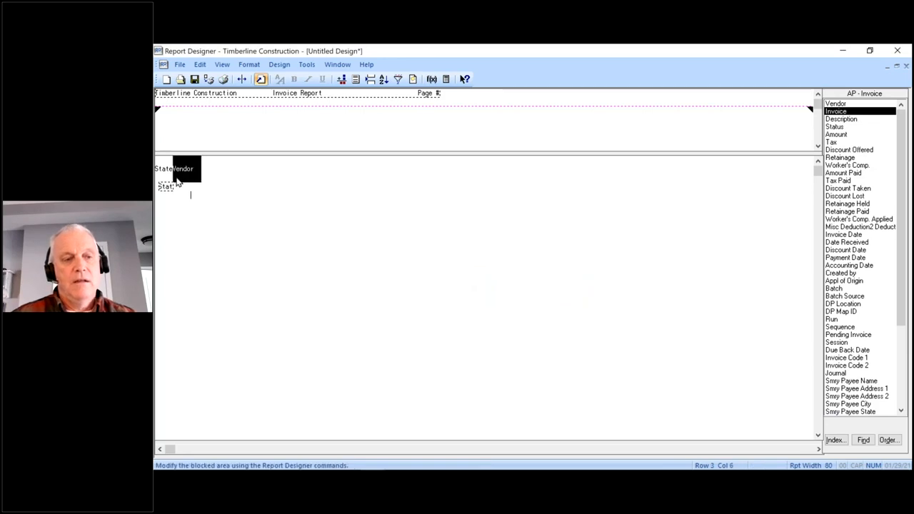
key(Delete)
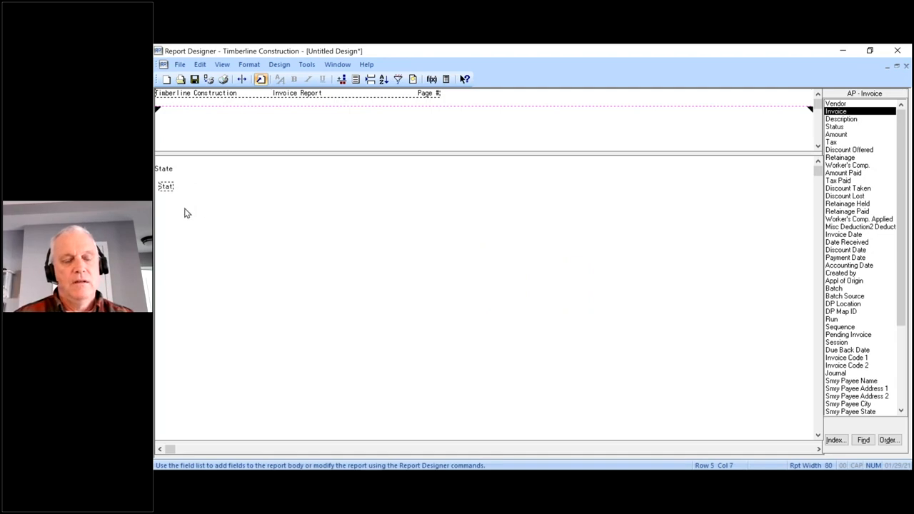
Add Vendor from AP - Invoice at row 5, column 8, followed by Name from AP - Vendor.
click(180, 200)
click(182, 199)
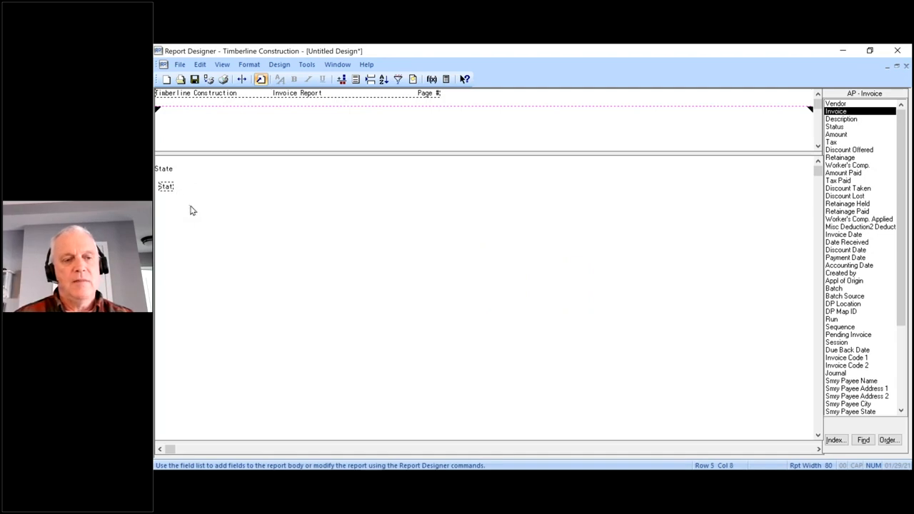
double_click(836, 104)
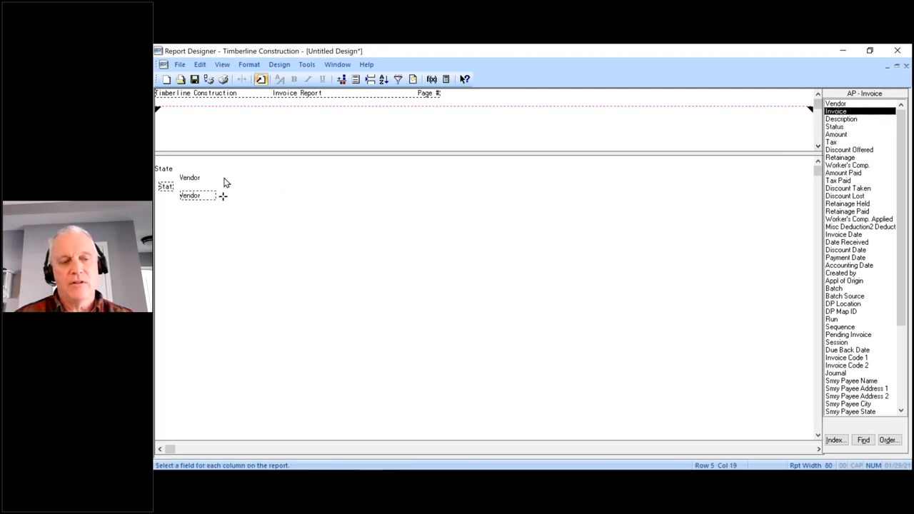
click(835, 441)
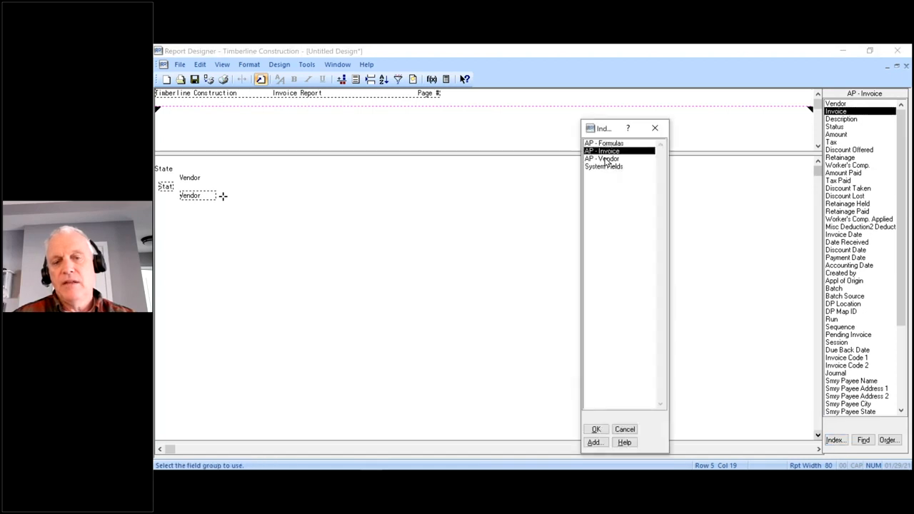
double_click(605, 158)
double_click(830, 113)
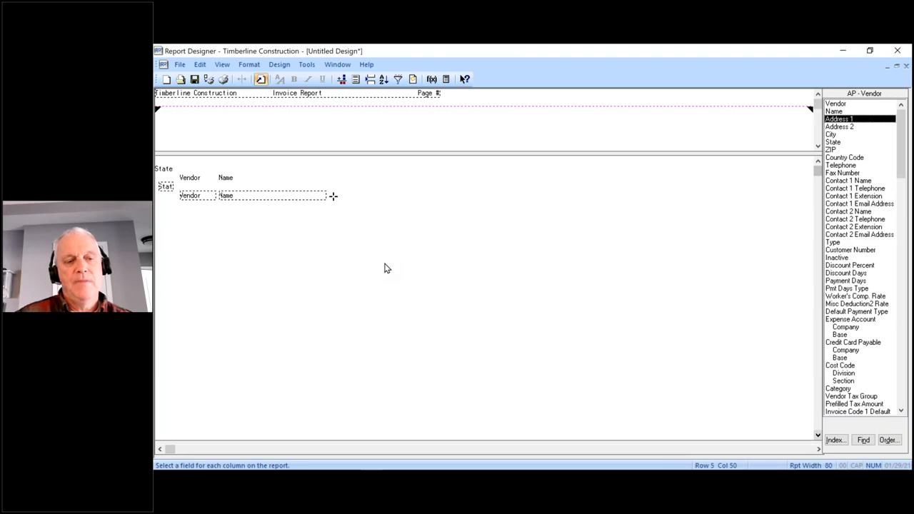
Add the Invoice, Description and Amount fields from AP - Invoice on row 6, starting at column 40.
click(294, 206)
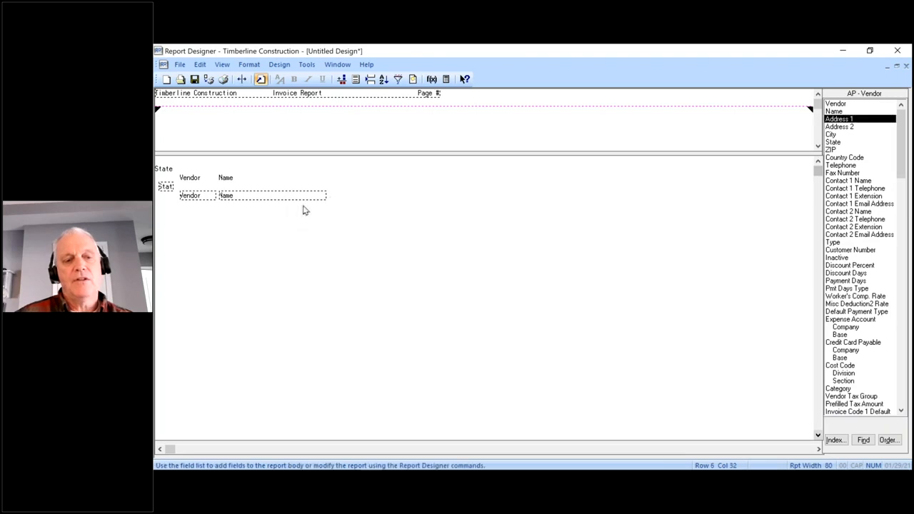
click(837, 443)
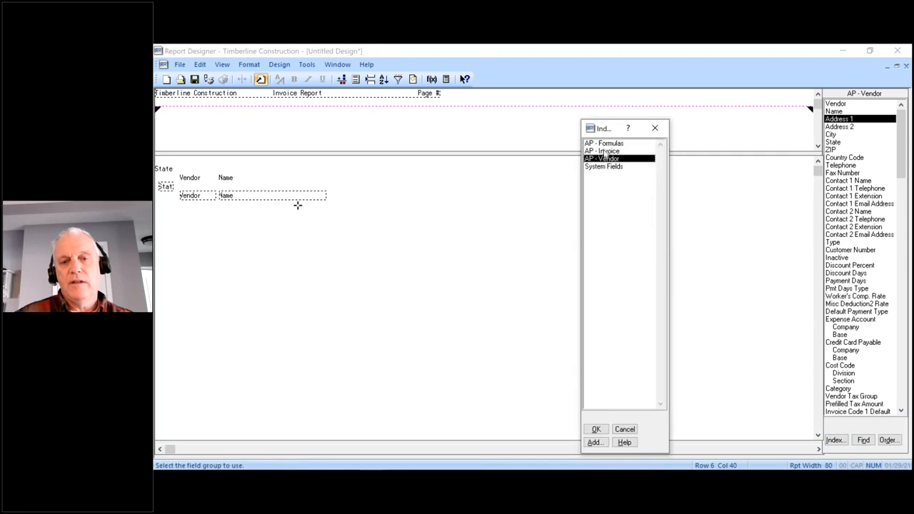
double_click(605, 152)
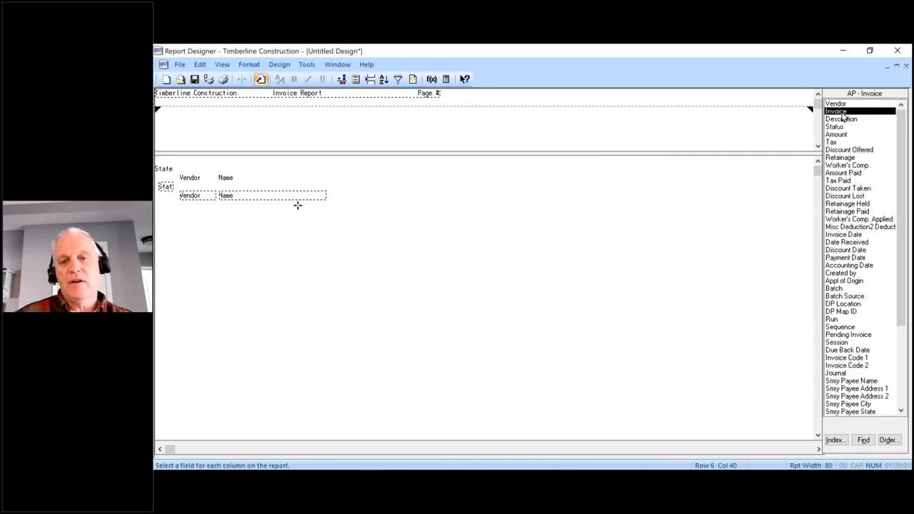
double_click(842, 114)
double_click(843, 119)
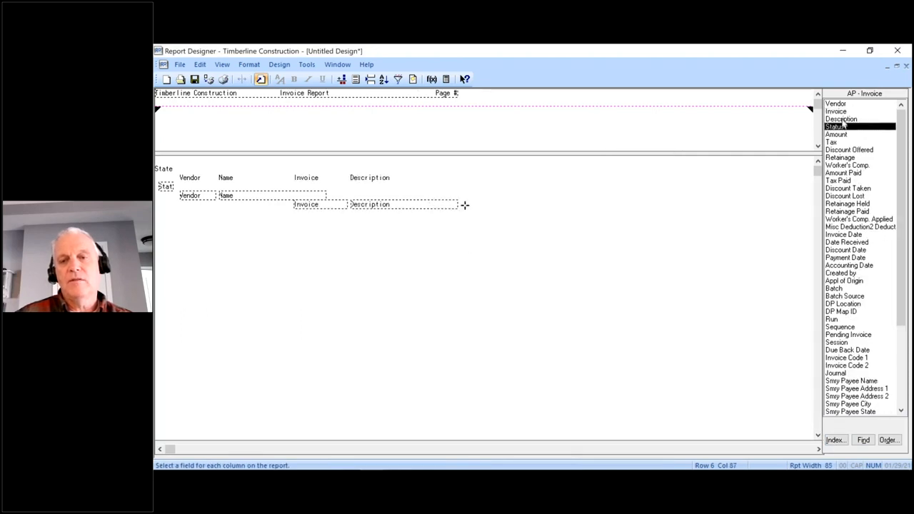
double_click(834, 135)
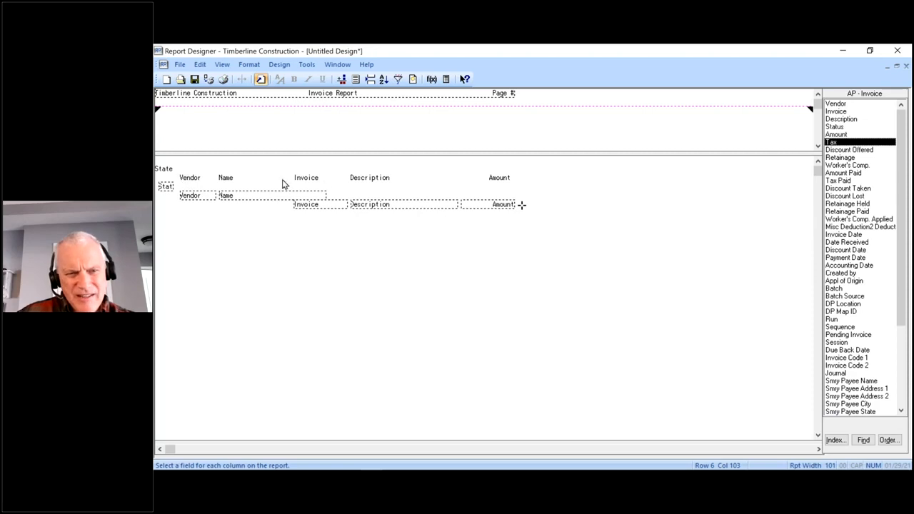
Move the Vendor, Name, Invoice, Description and Amount headings up one row, level with the State heading.
drag(522, 182, 206, 176)
click(202, 182)
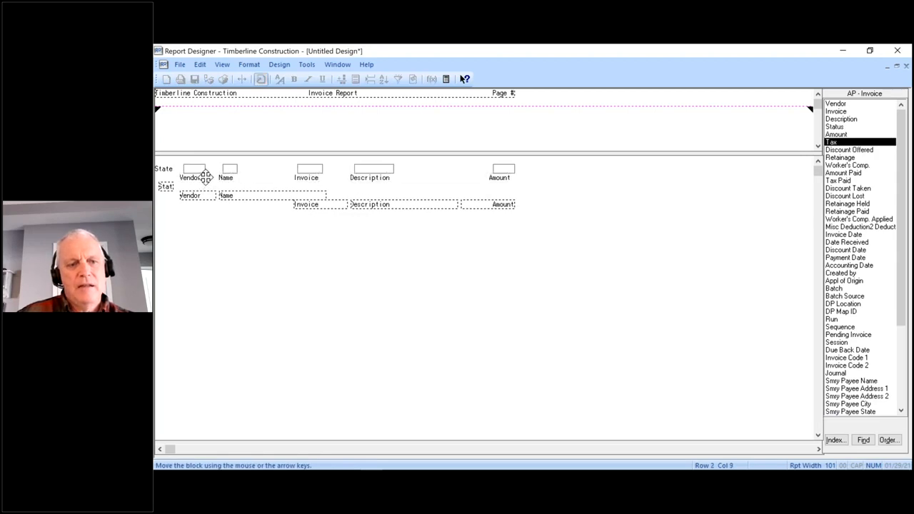
click(205, 176)
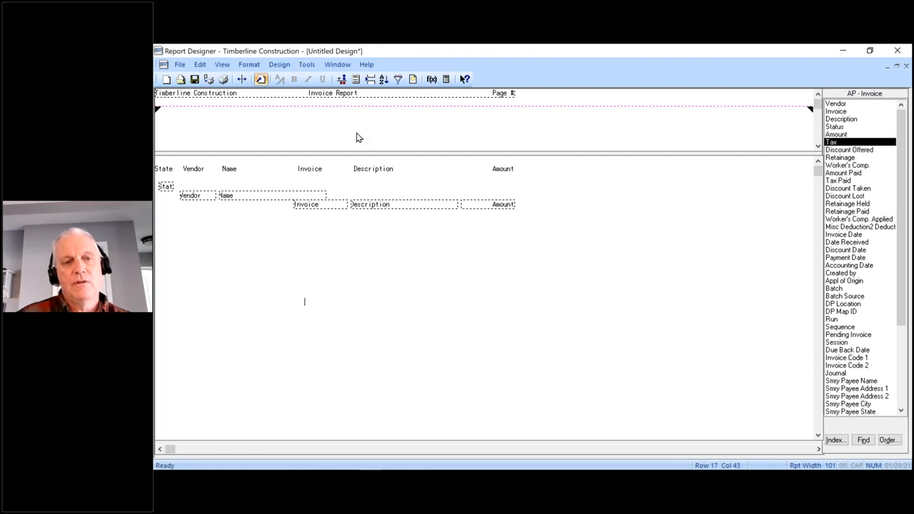
Add report, state and vendor totals to the design.
click(279, 65)
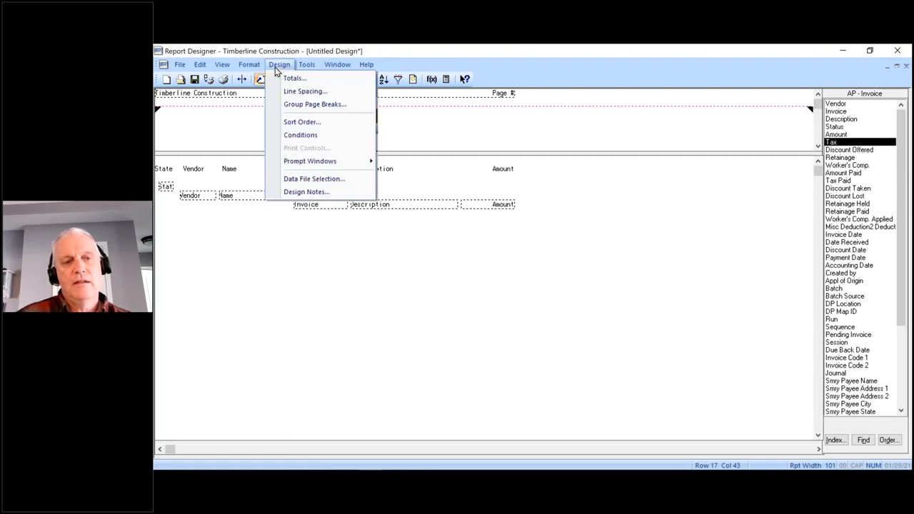
click(282, 78)
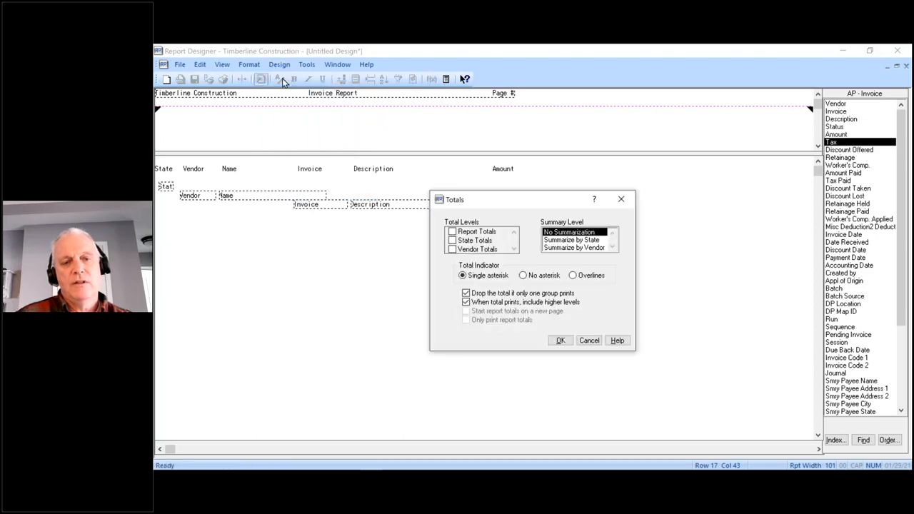
click(452, 234)
click(452, 233)
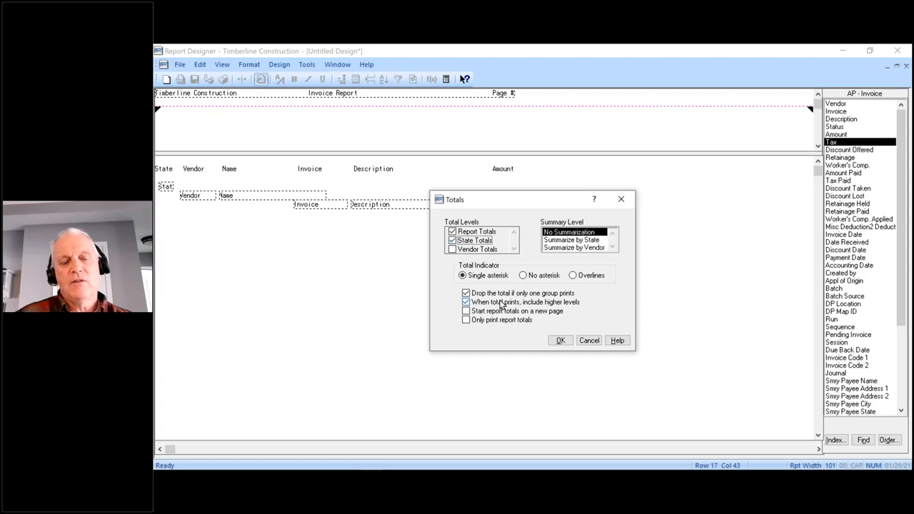
click(454, 250)
click(452, 249)
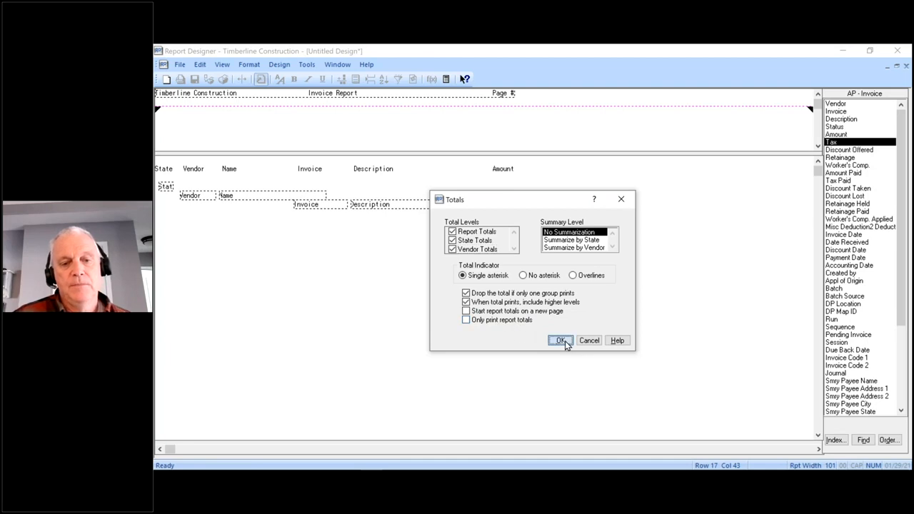
click(563, 341)
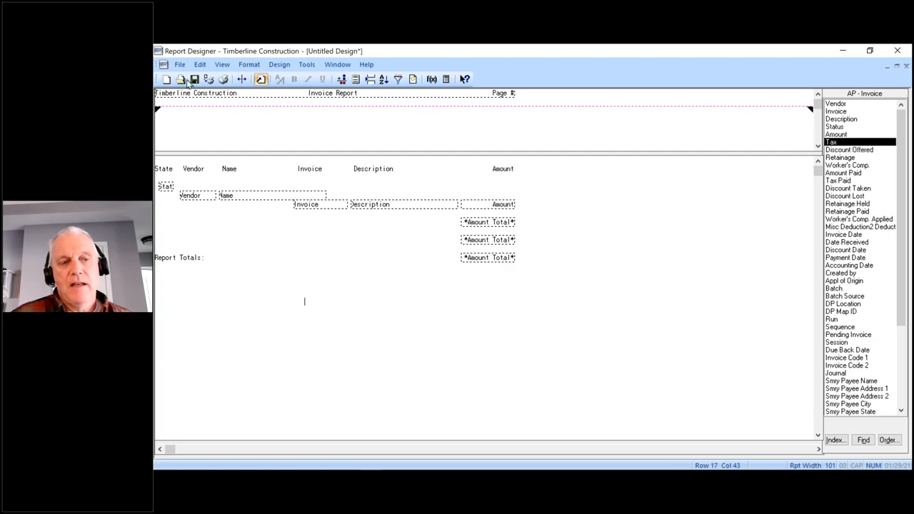
Print-preview the design with AP Master as the data file for AP - Invoice, and maximize the preview.
click(209, 79)
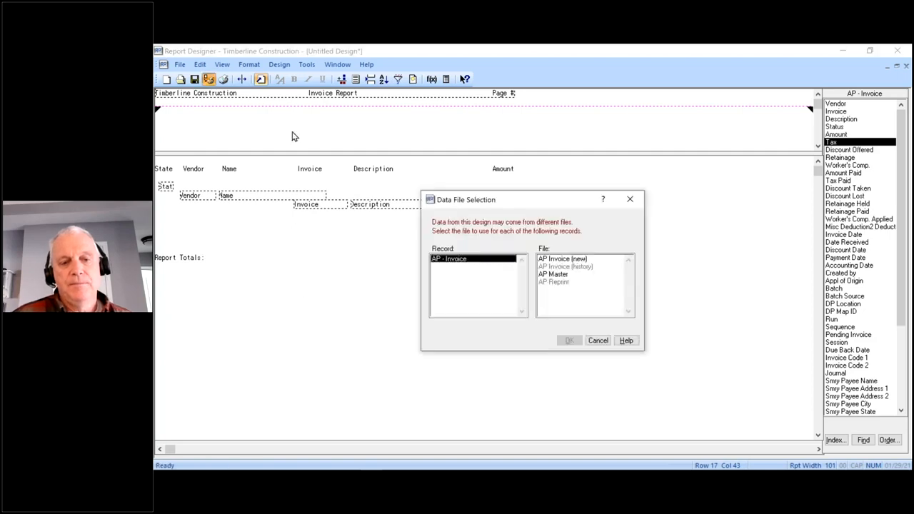
click(551, 278)
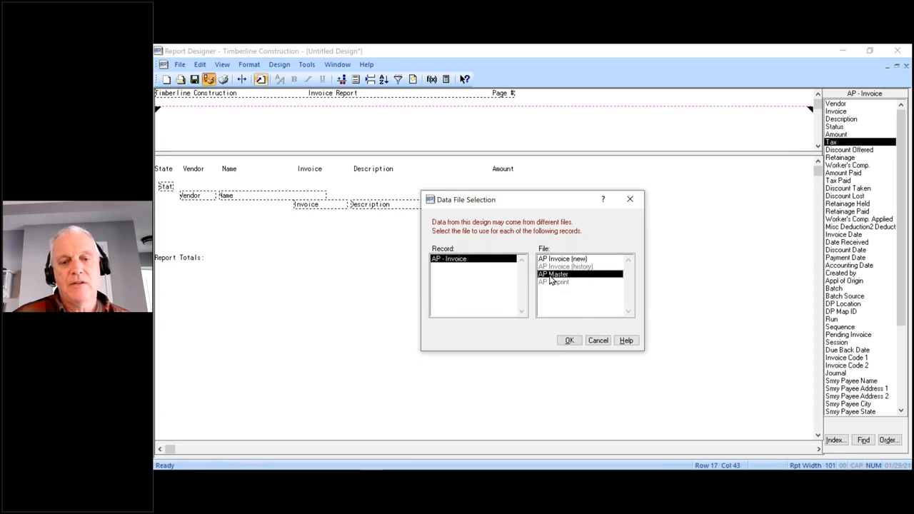
click(569, 340)
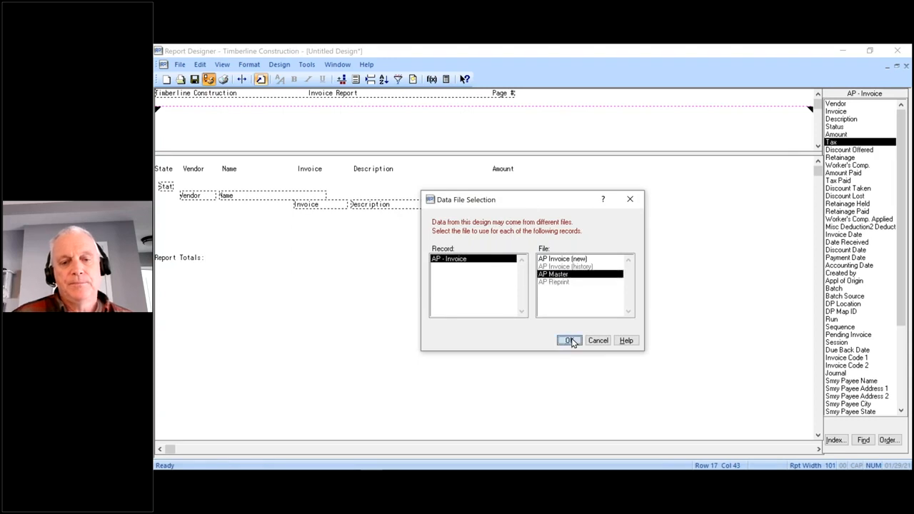
click(589, 333)
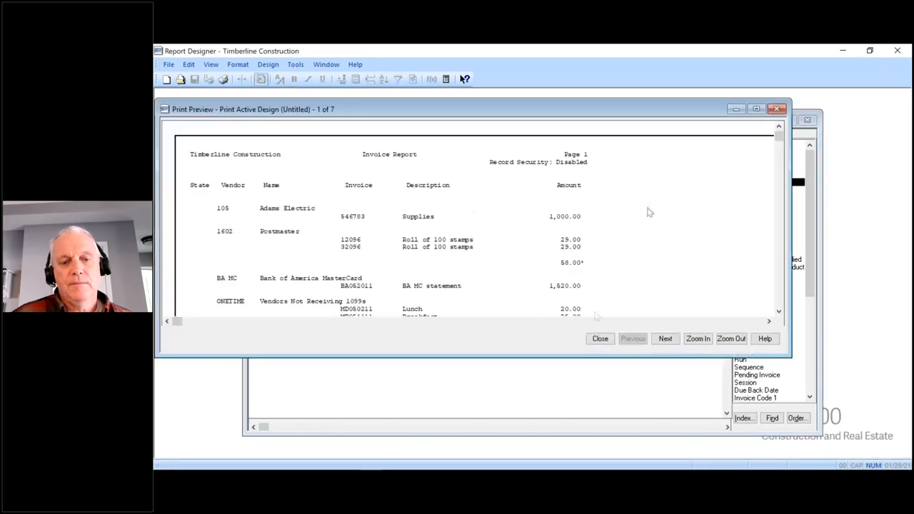
click(762, 115)
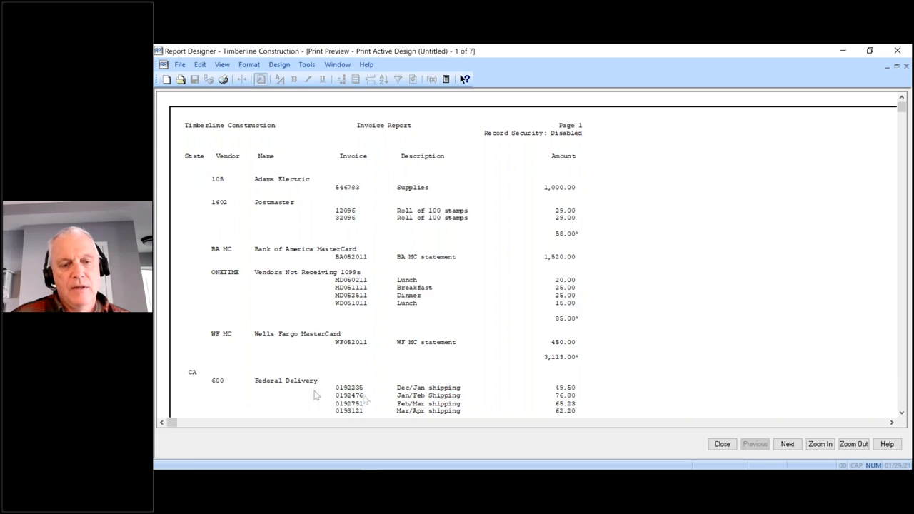
Examine the vendor, state and report totals on the first and last preview pages, and close the preview.
scroll(439, 394, down, 1)
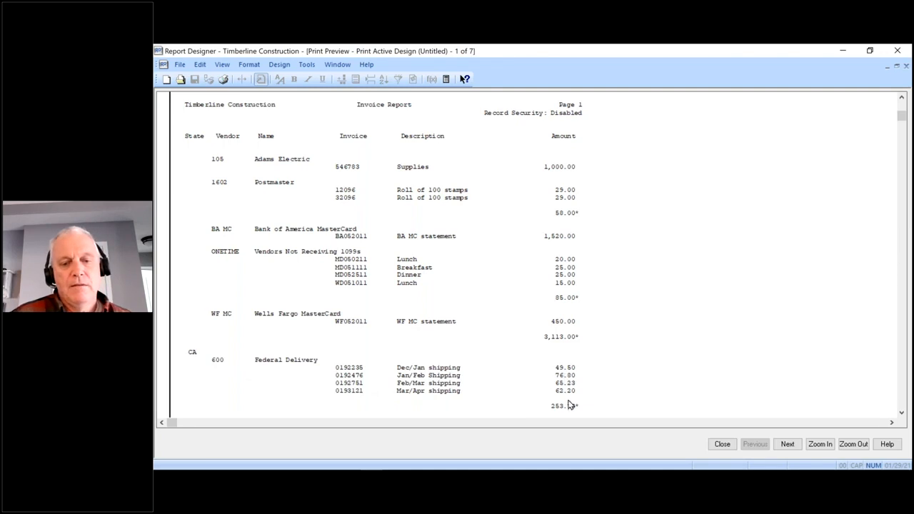
scroll(701, 378, down, 2)
scroll(702, 380, down, 6)
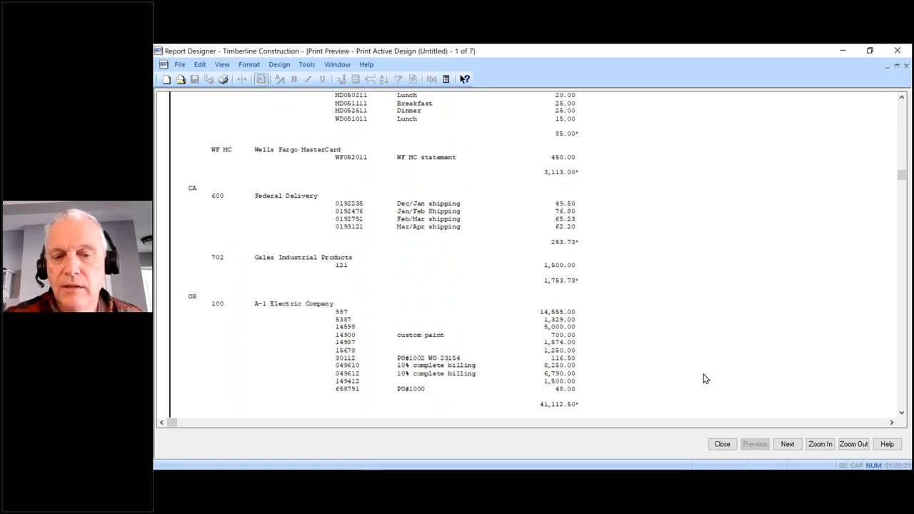
key(ctrl+End)
scroll(597, 326, up, 7)
scroll(597, 326, up, 8)
scroll(597, 329, up, 7)
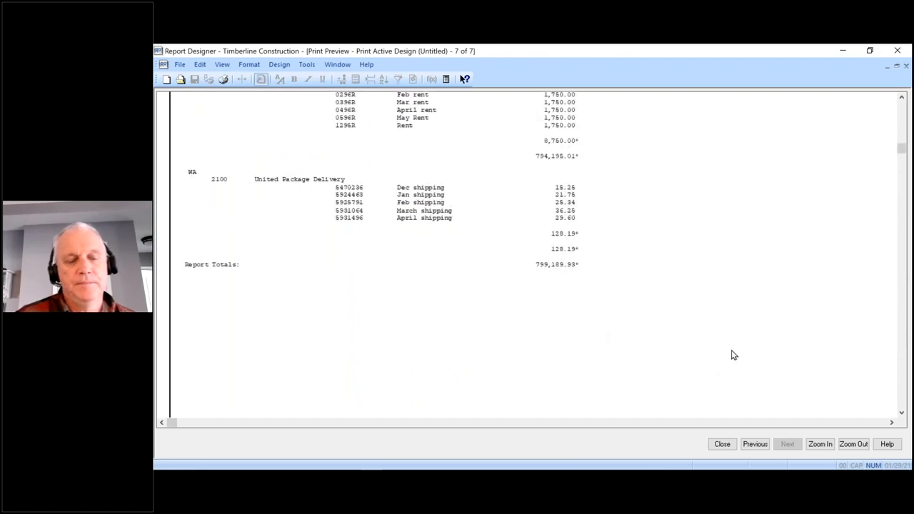
scroll(698, 342, up, 5)
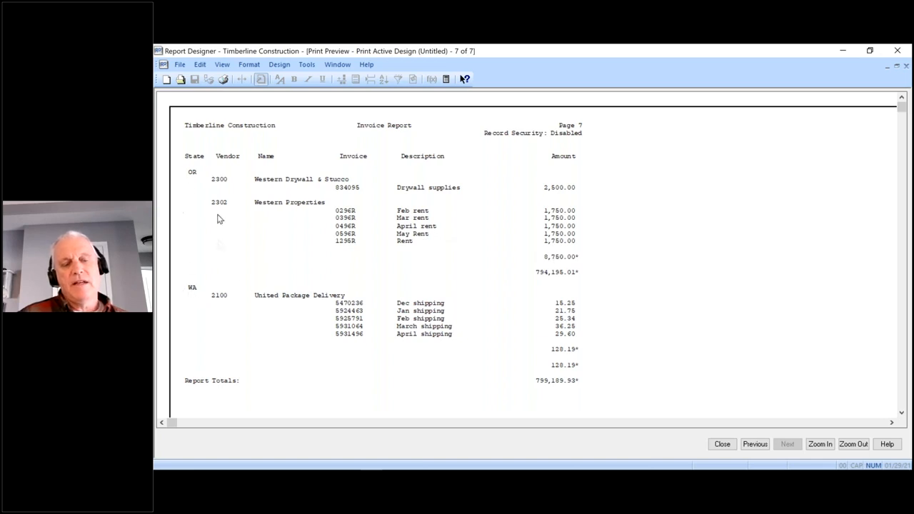
click(728, 449)
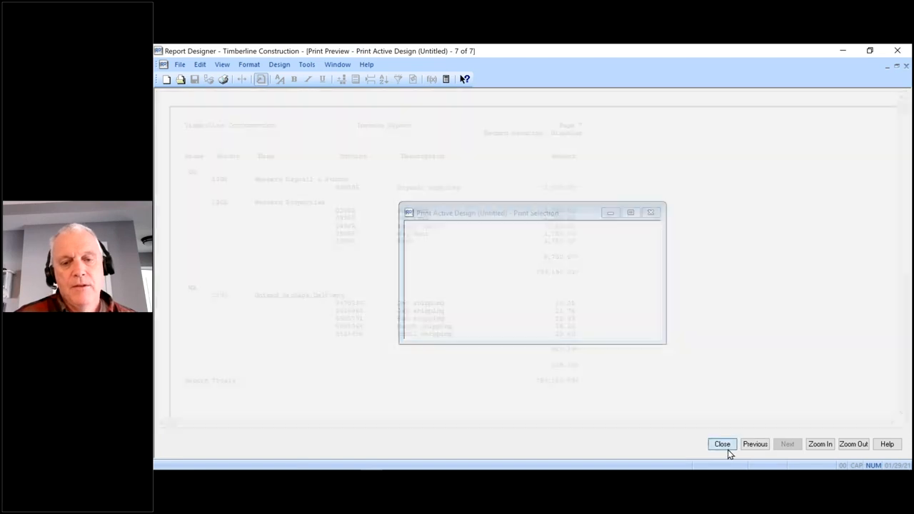
Set an unconditional group page break on State.
click(268, 65)
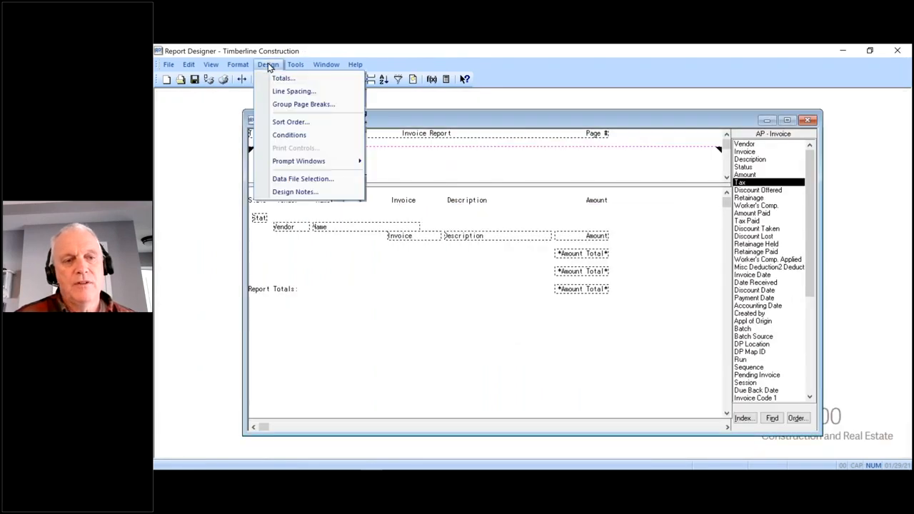
click(281, 105)
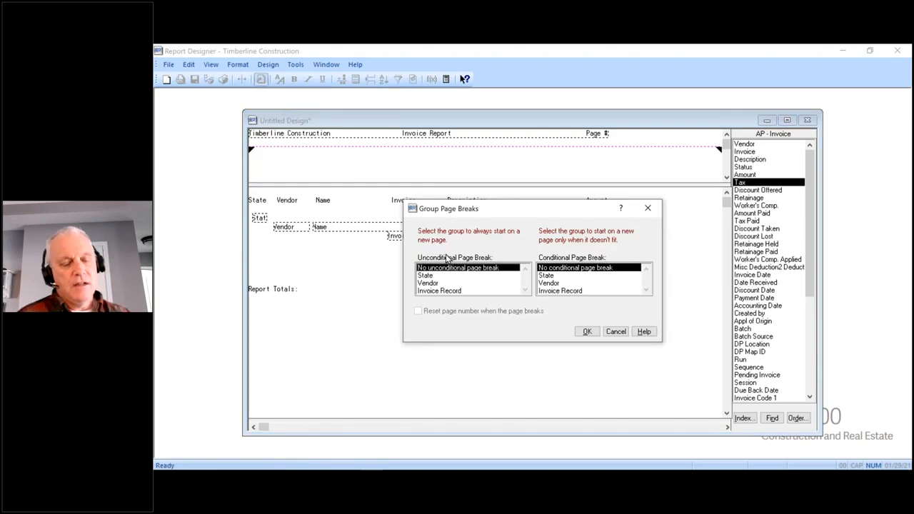
click(426, 275)
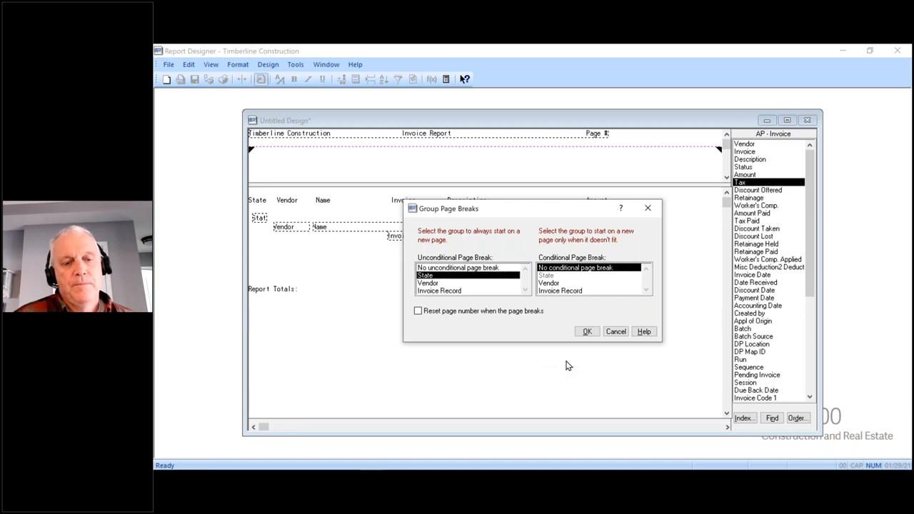
click(586, 332)
Preview the report again from the AP Master file to check the state page breaks, using a maximized preview.
click(208, 79)
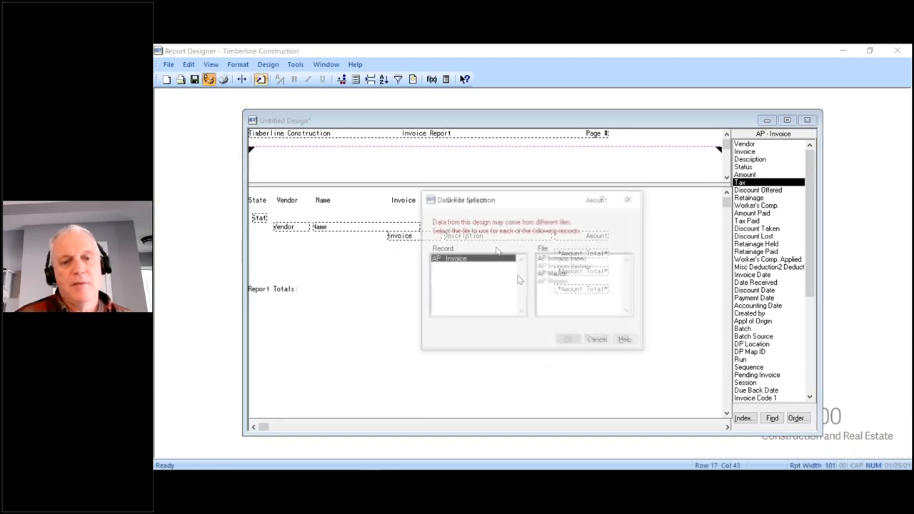
click(561, 274)
click(567, 340)
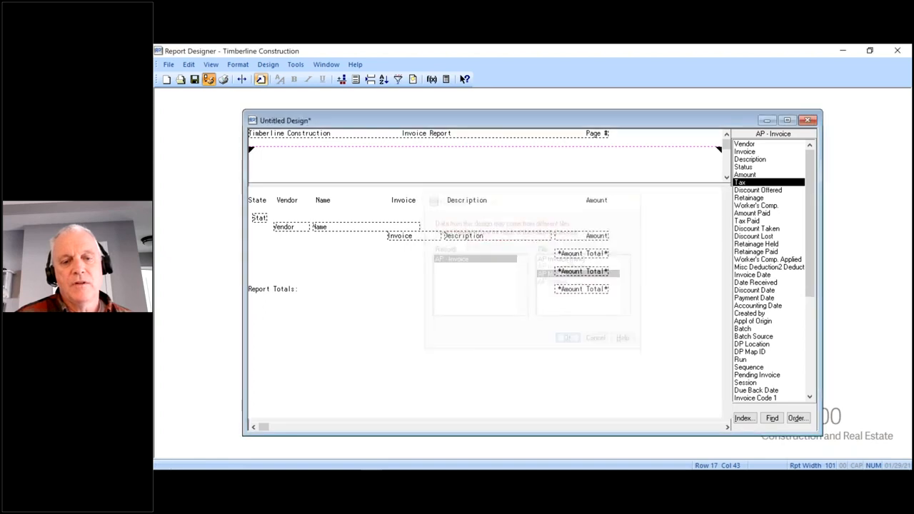
click(589, 324)
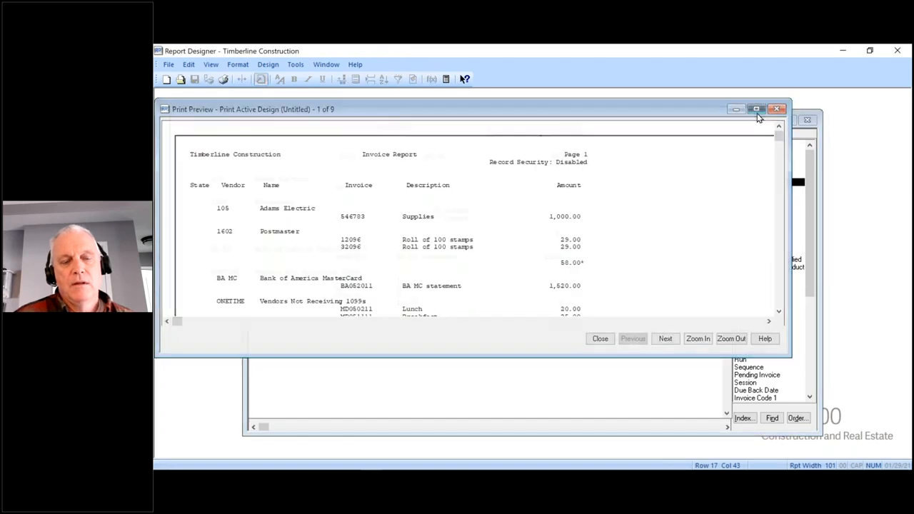
click(757, 108)
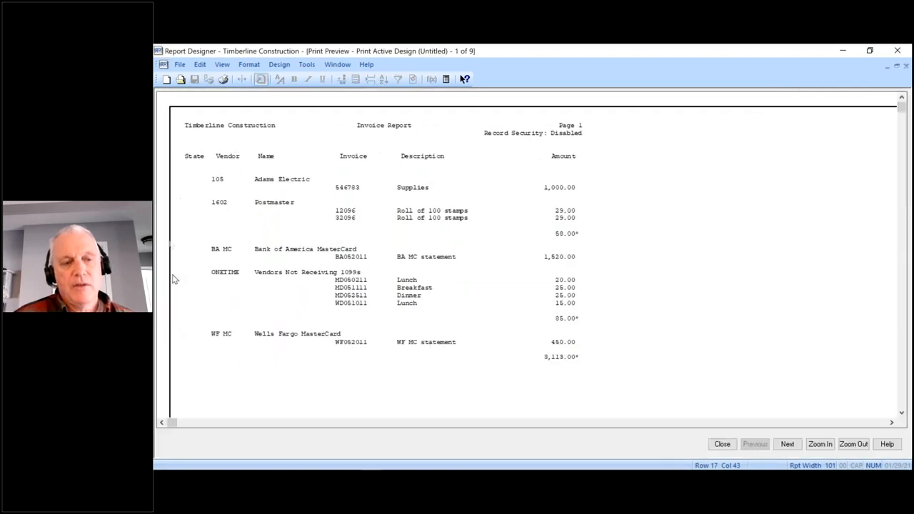
Check the state grouping on preview pages 2 through 5, leave the preview and print selection, and maximize the design.
click(789, 447)
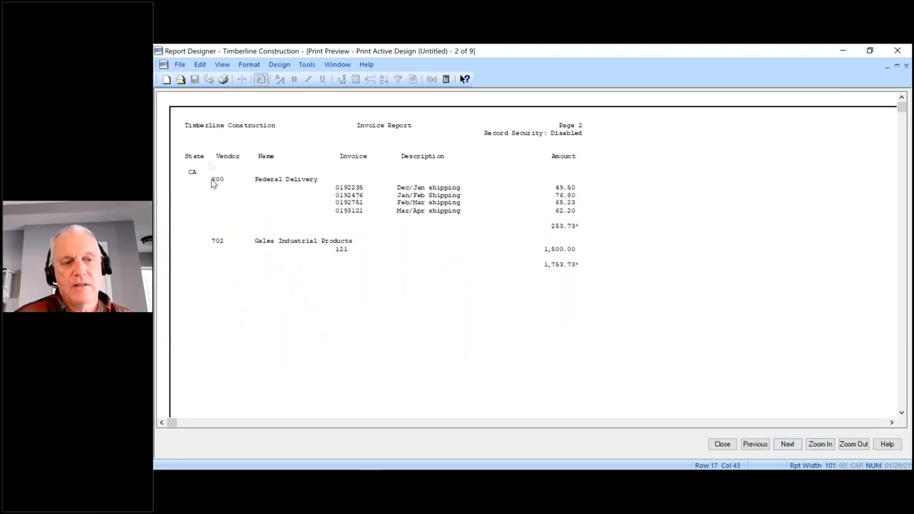
click(796, 445)
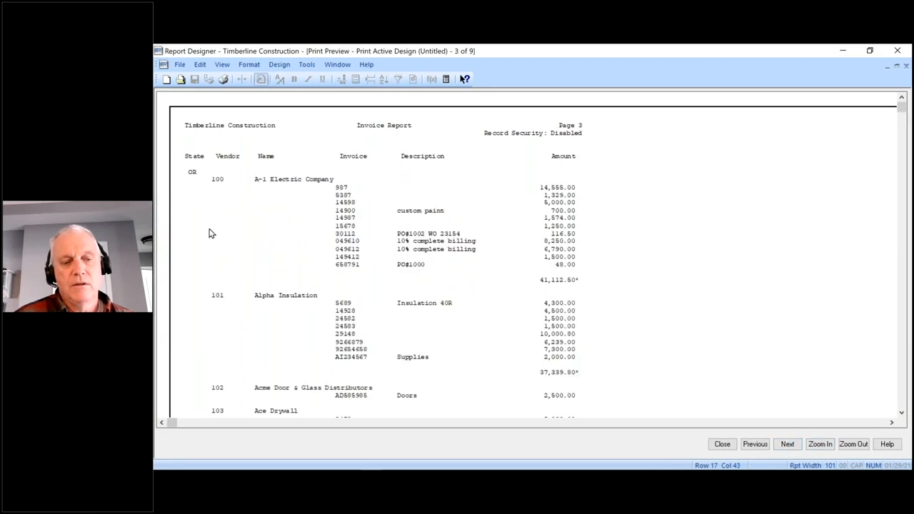
click(787, 446)
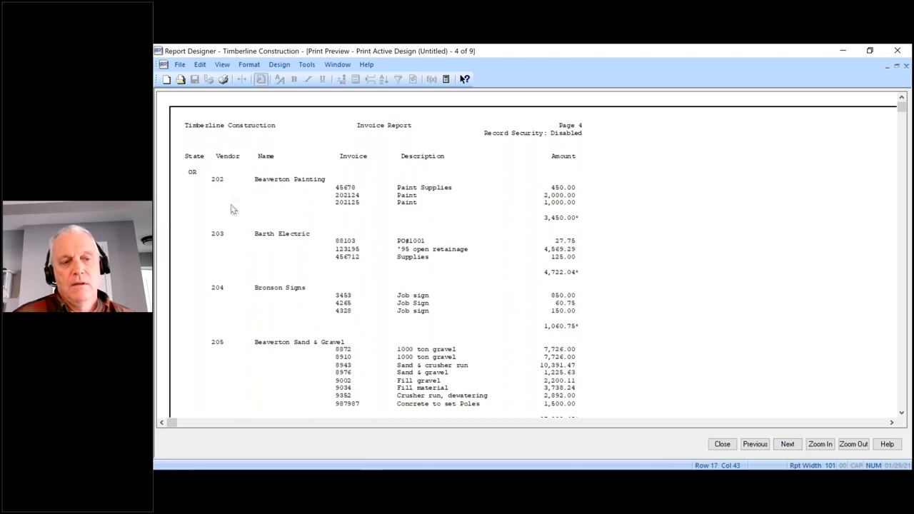
scroll(233, 223, down, 1)
scroll(233, 223, down, 1)
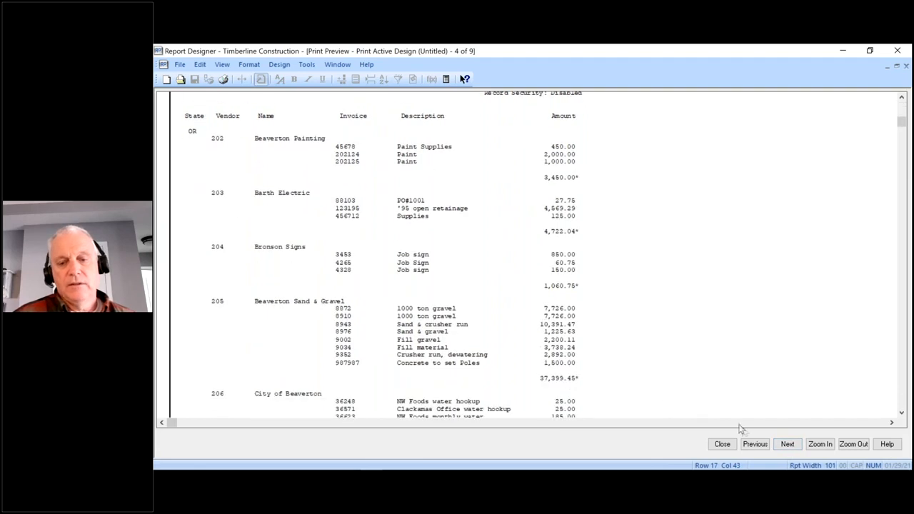
click(788, 447)
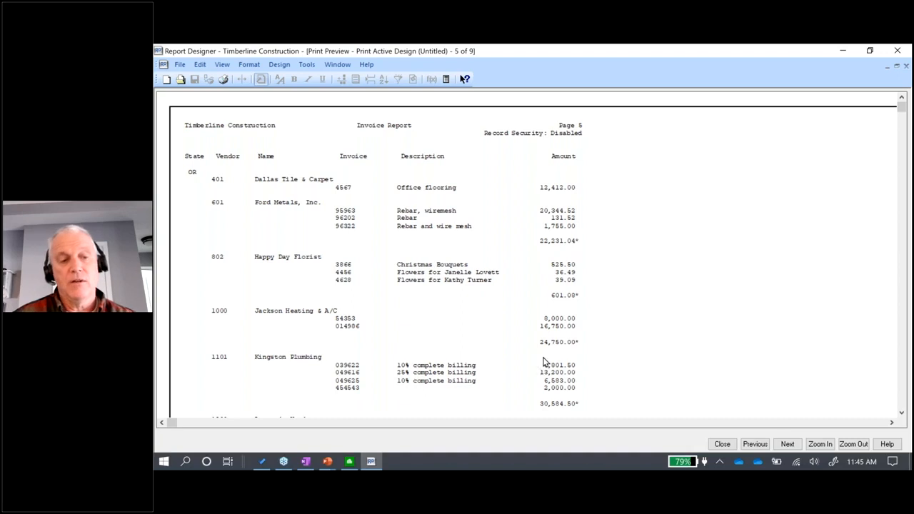
click(722, 444)
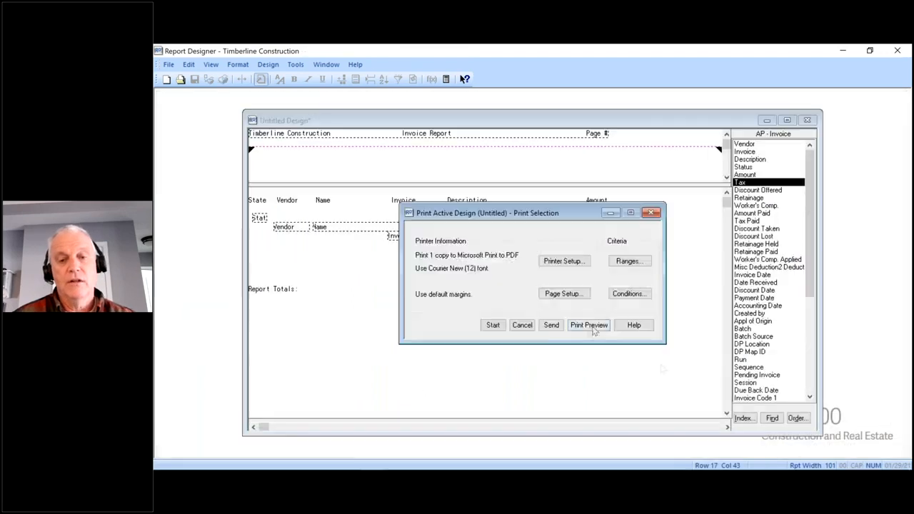
click(522, 326)
click(787, 120)
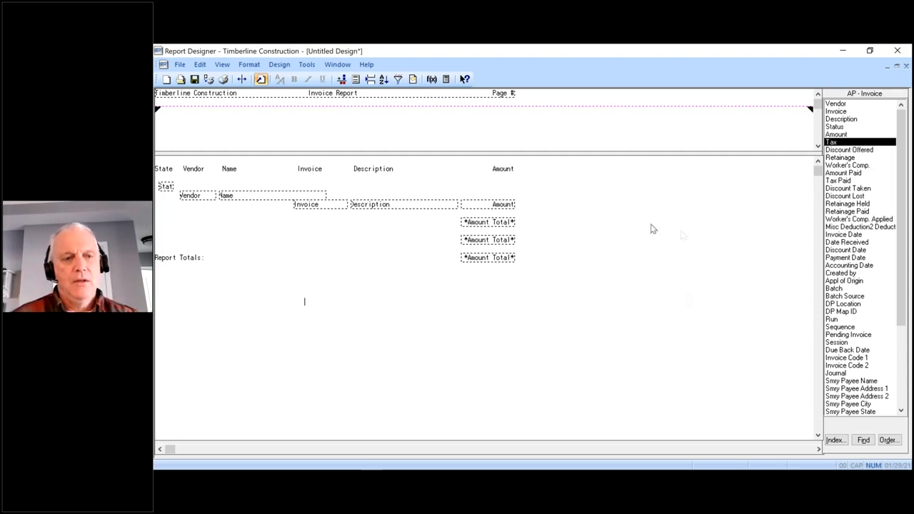
Review the print controls of the State field and leave them without making changes.
click(168, 190)
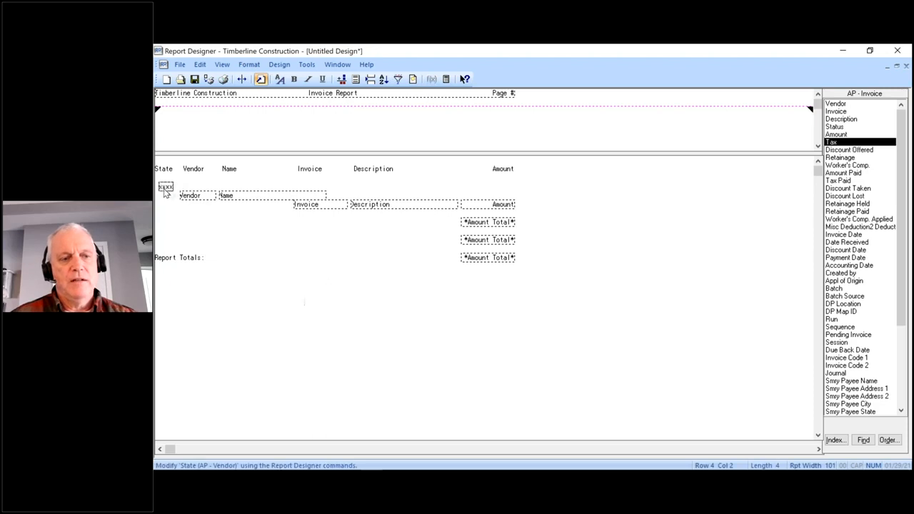
click(285, 65)
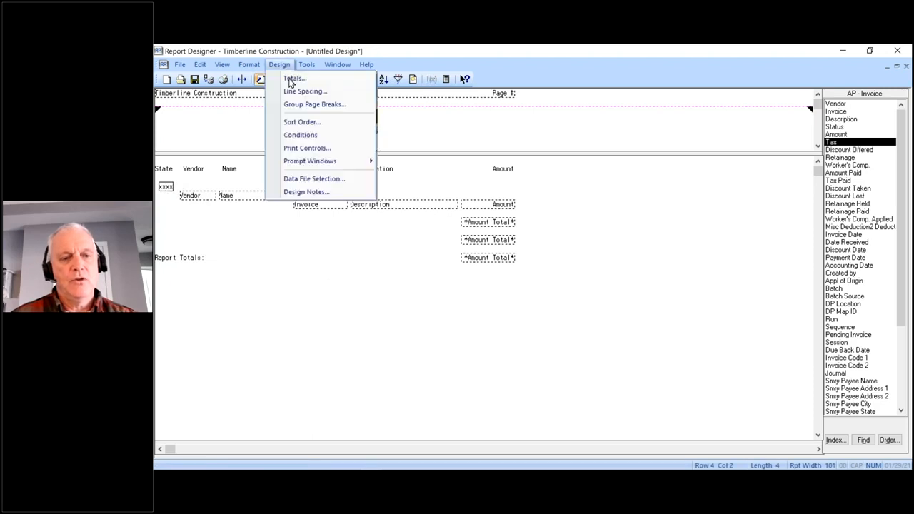
click(303, 148)
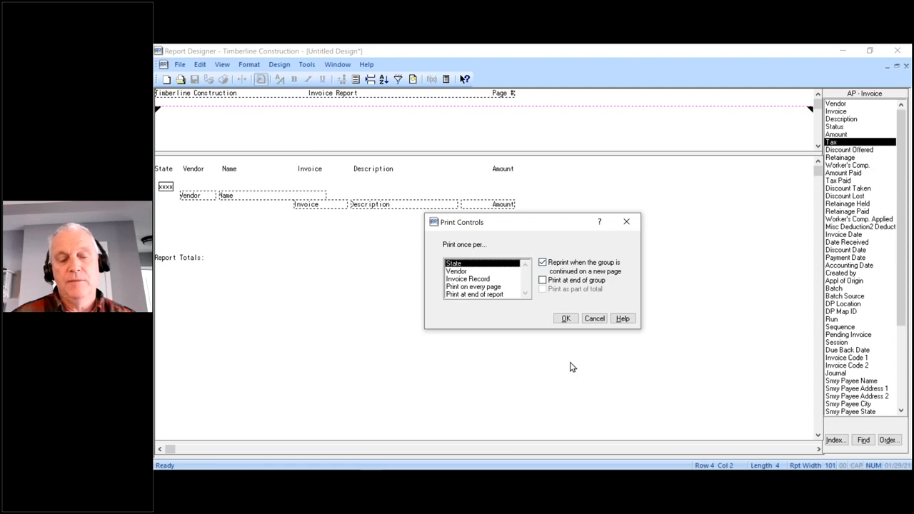
click(591, 320)
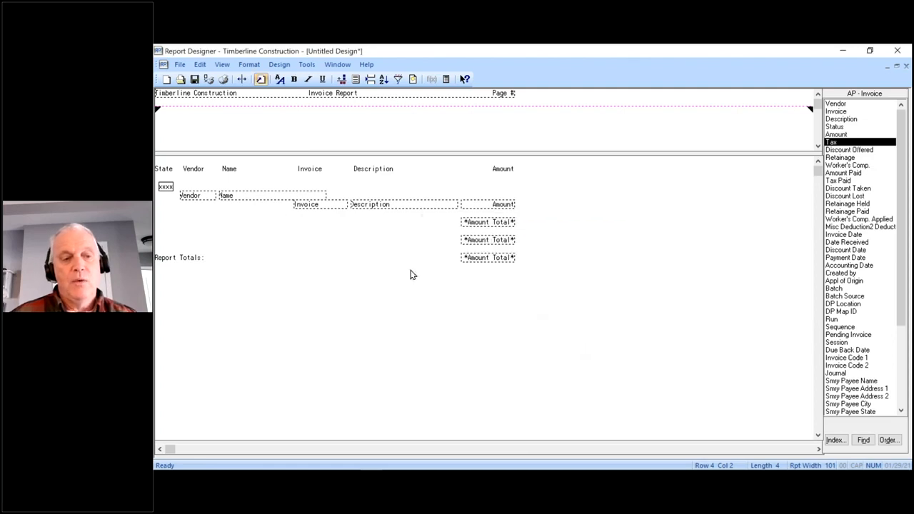
Review the print controls of the Vendor field, leave them unchanged, and select the vendor Name field.
click(279, 64)
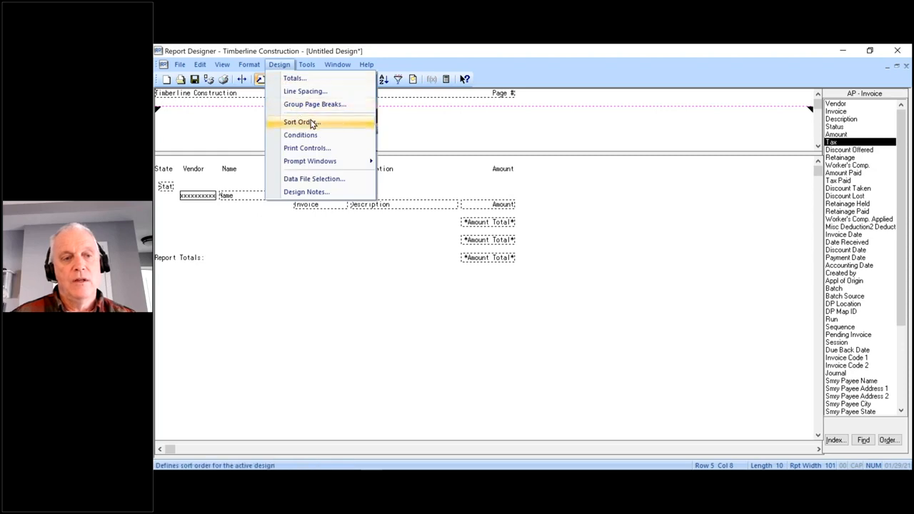
click(315, 148)
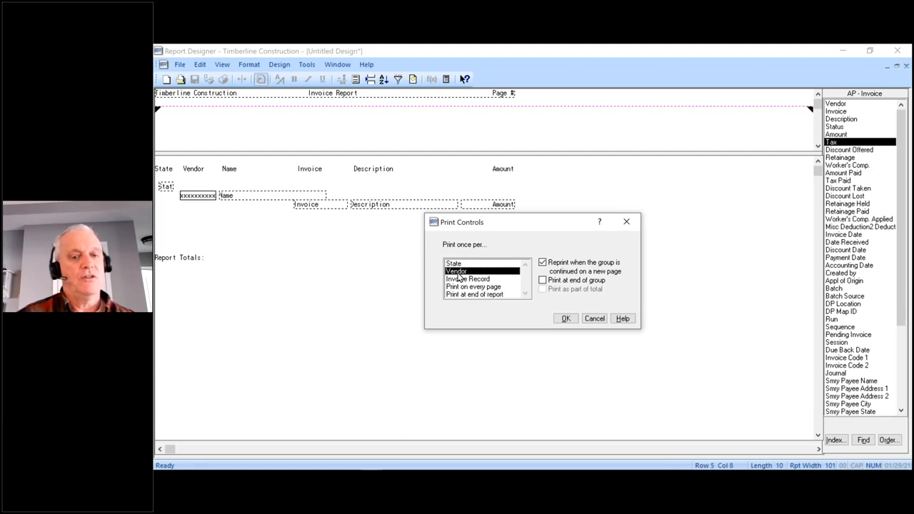
click(595, 319)
click(258, 199)
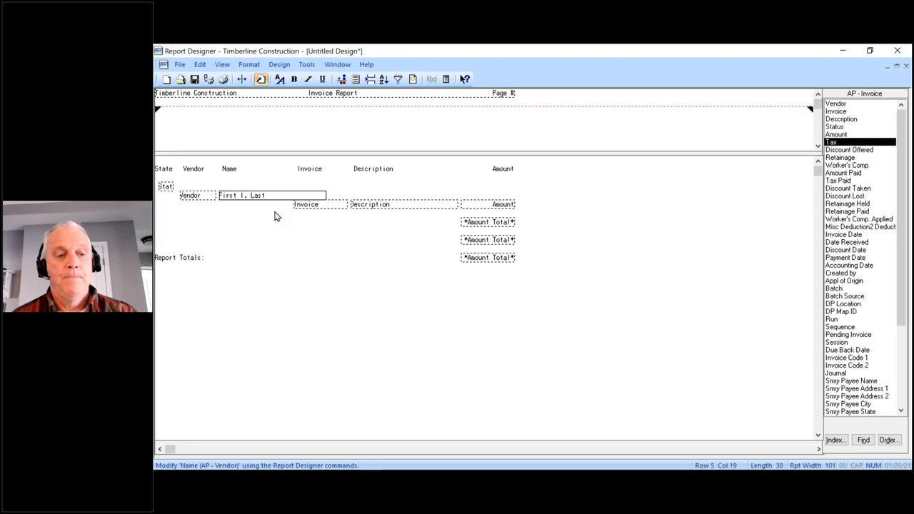
Set the print controls of the State field to print once per Vendor.
click(166, 188)
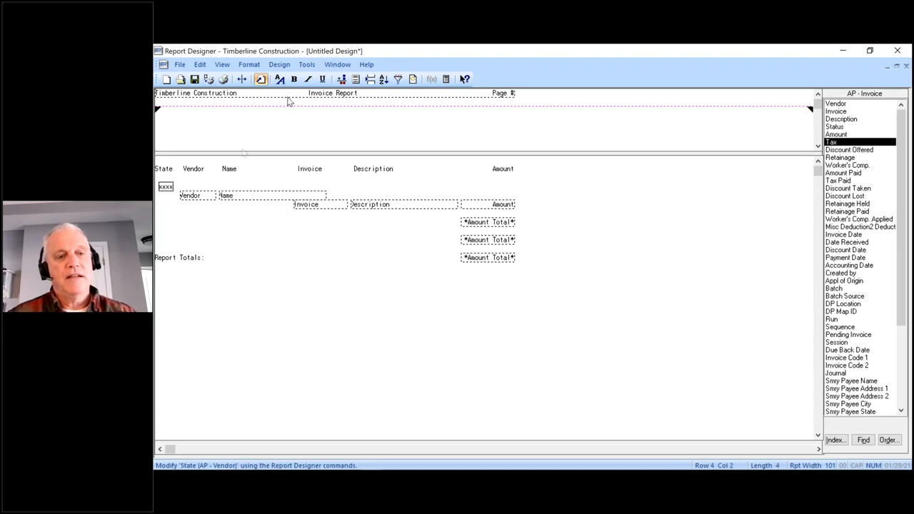
click(279, 65)
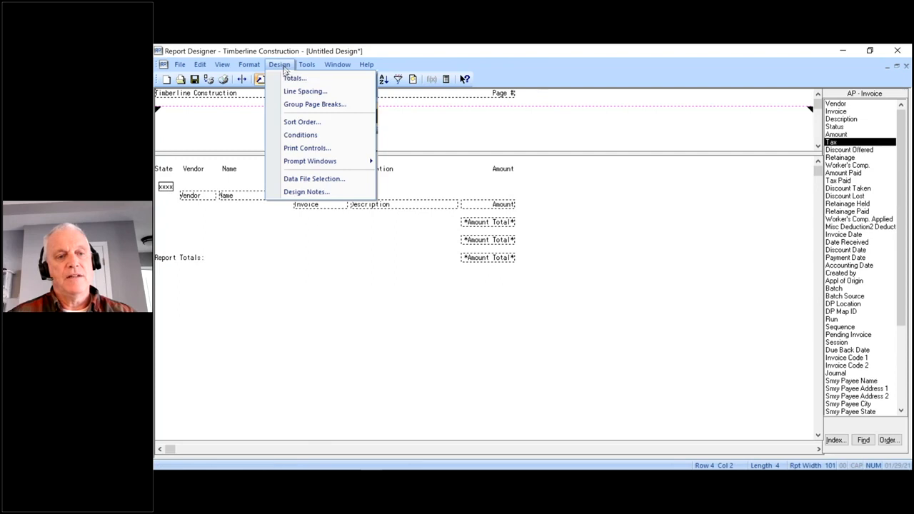
click(305, 148)
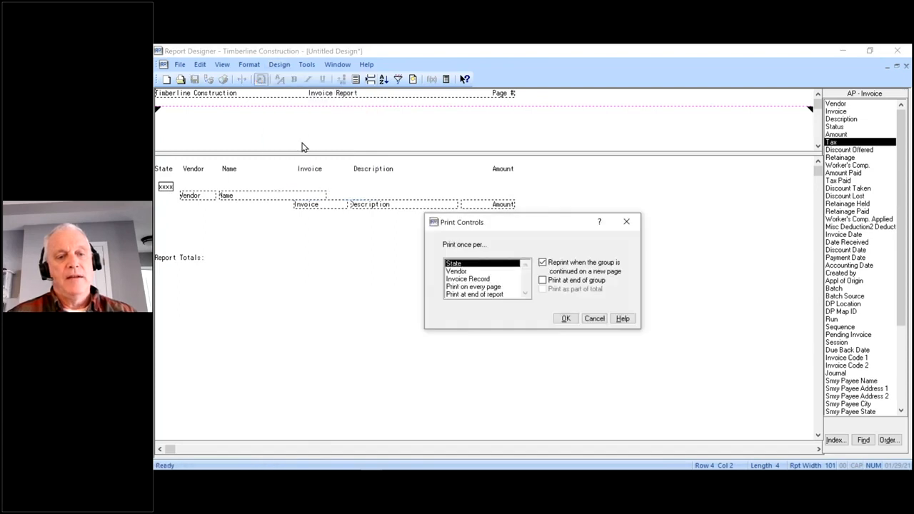
click(460, 272)
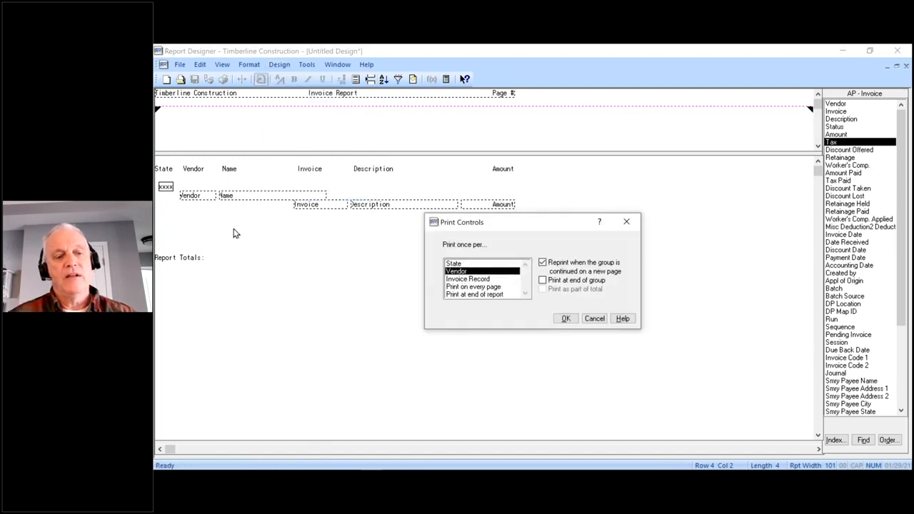
click(564, 319)
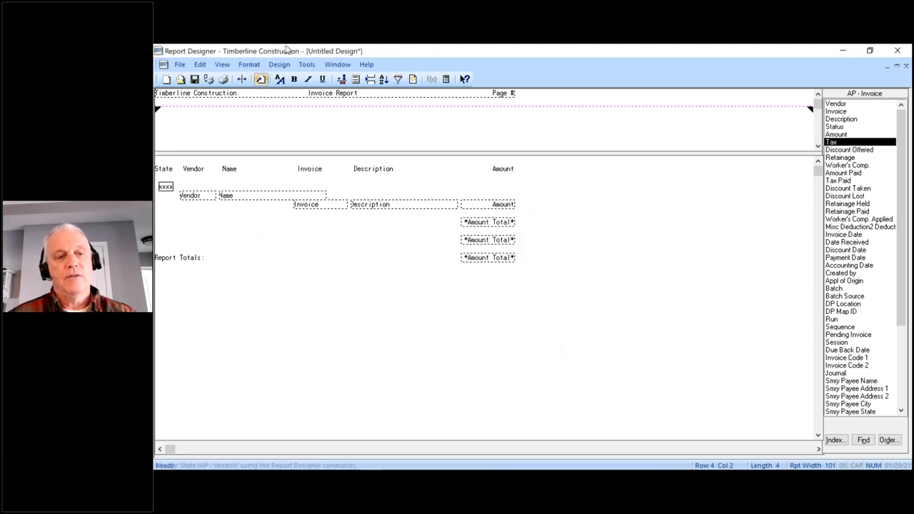
Preview the report from the AP Master file in a maximized preview to check how the State field prints.
click(209, 80)
click(561, 274)
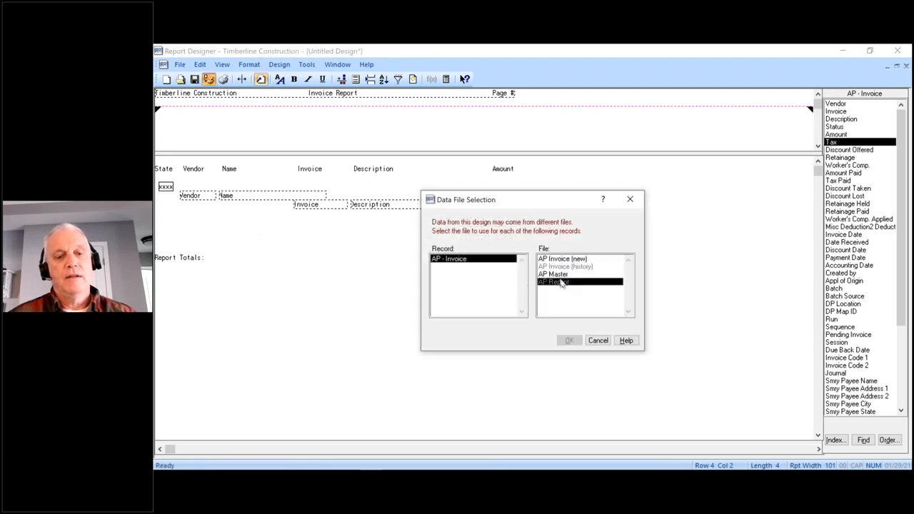
click(572, 341)
click(592, 325)
double_click(632, 113)
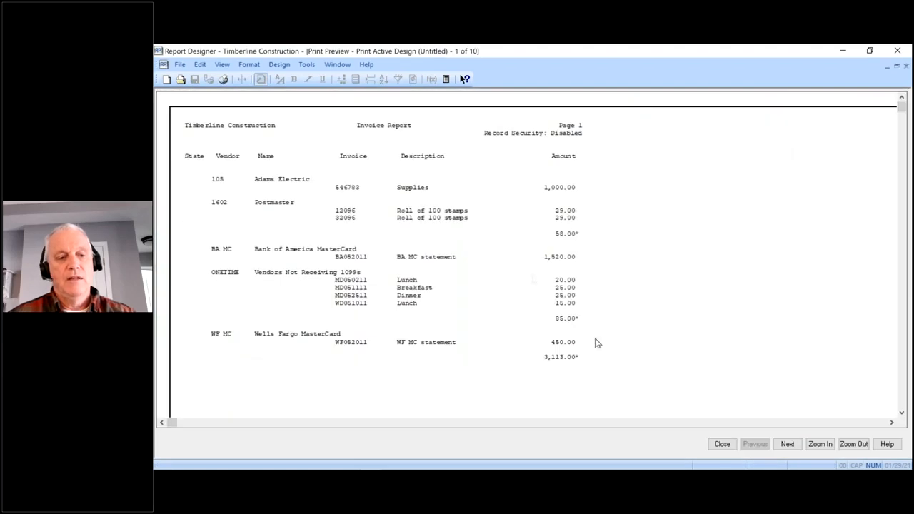
Check how often the state prints on preview pages 2 and 3, leave the preview and print selection, and maximize the design.
click(788, 446)
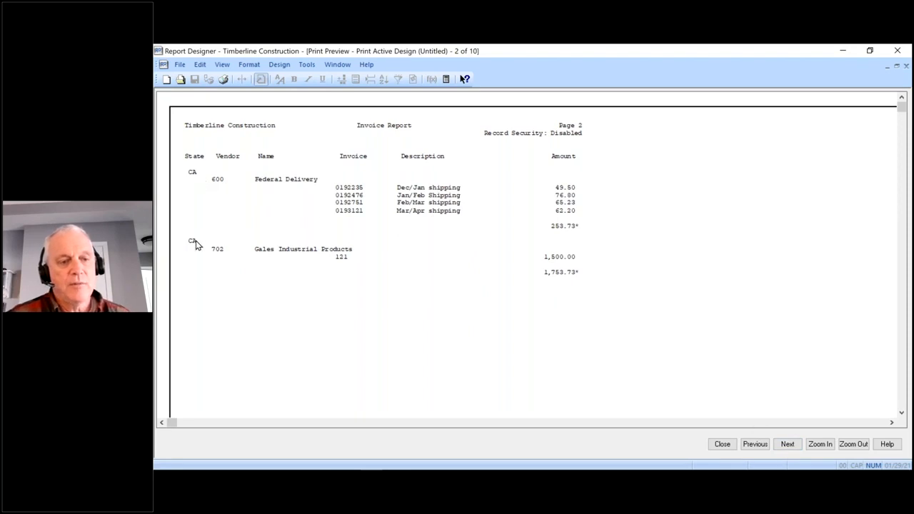
click(788, 446)
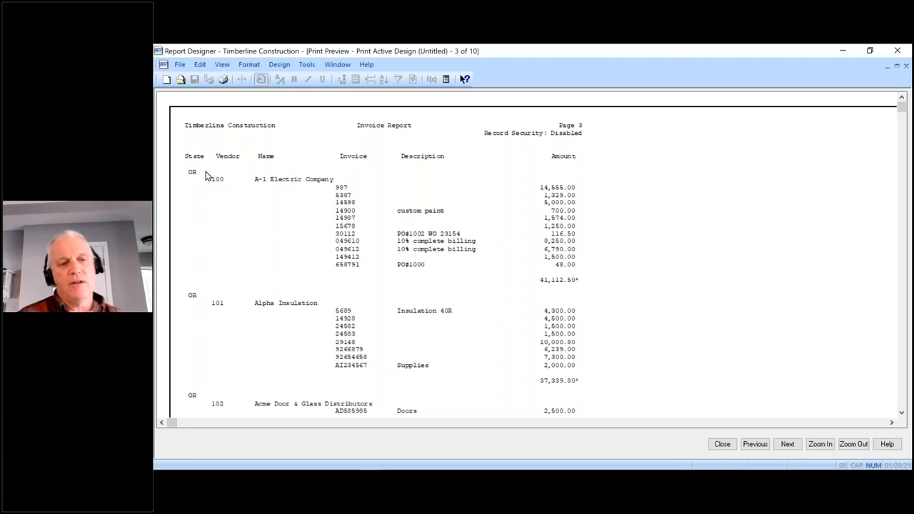
click(723, 445)
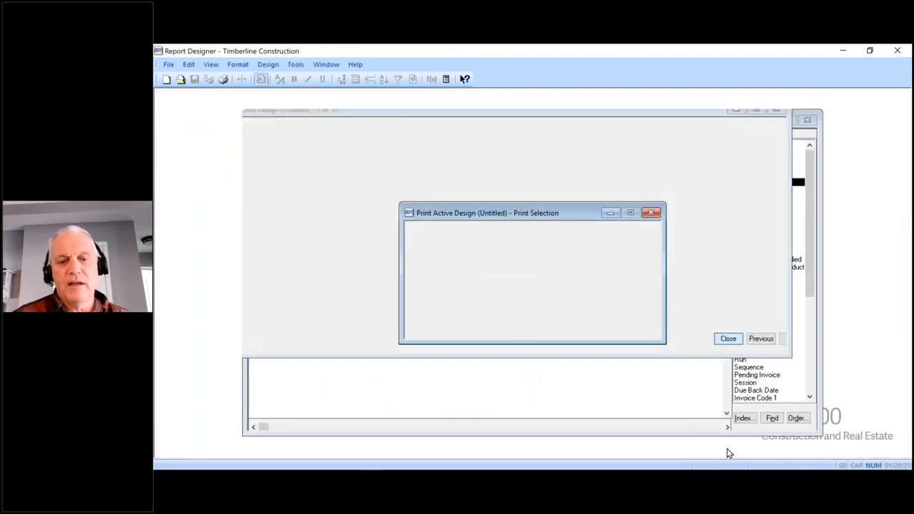
click(522, 327)
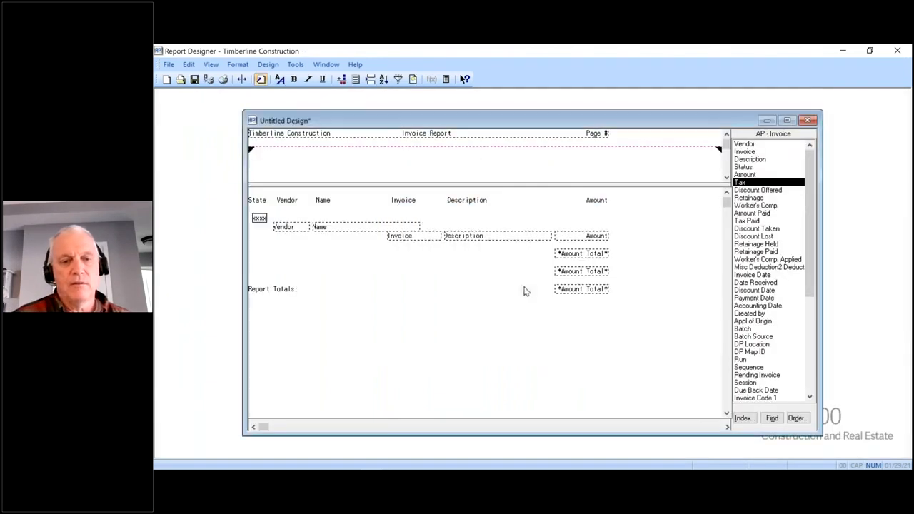
double_click(367, 125)
Set the print controls of the State field to print once per State.
click(280, 65)
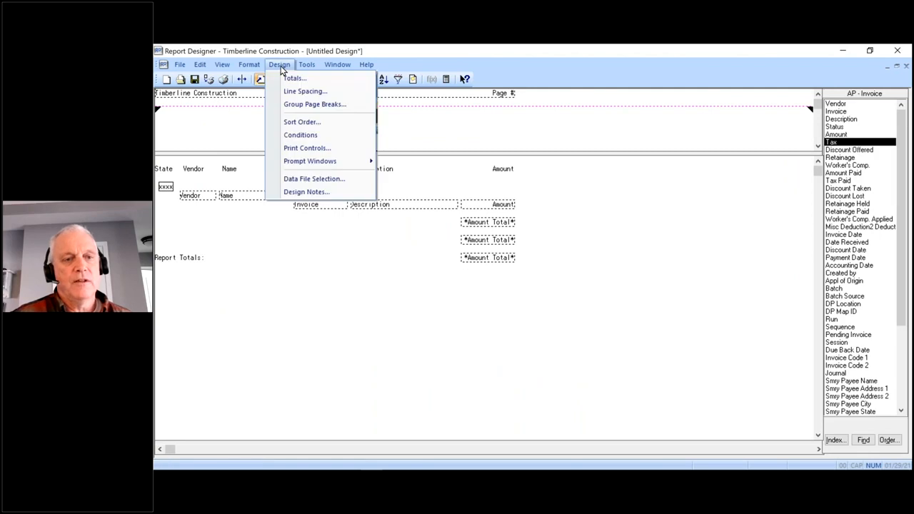
click(317, 148)
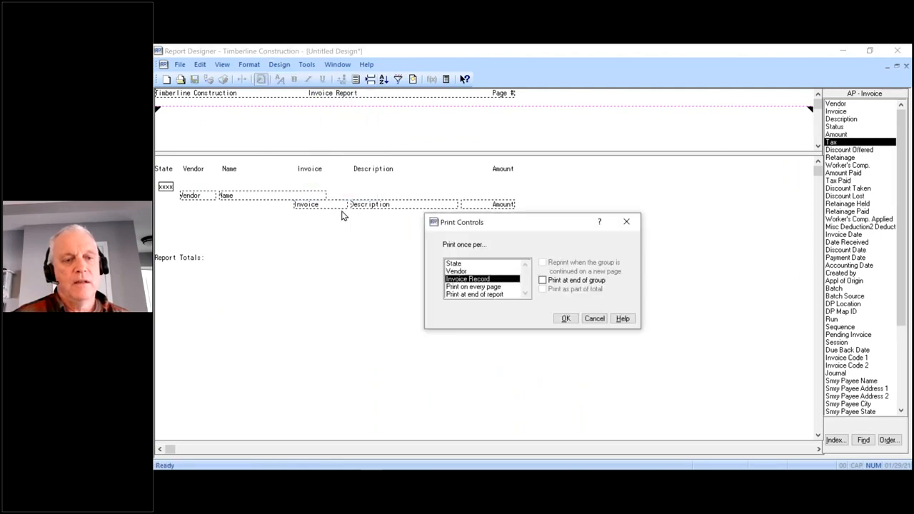
click(465, 265)
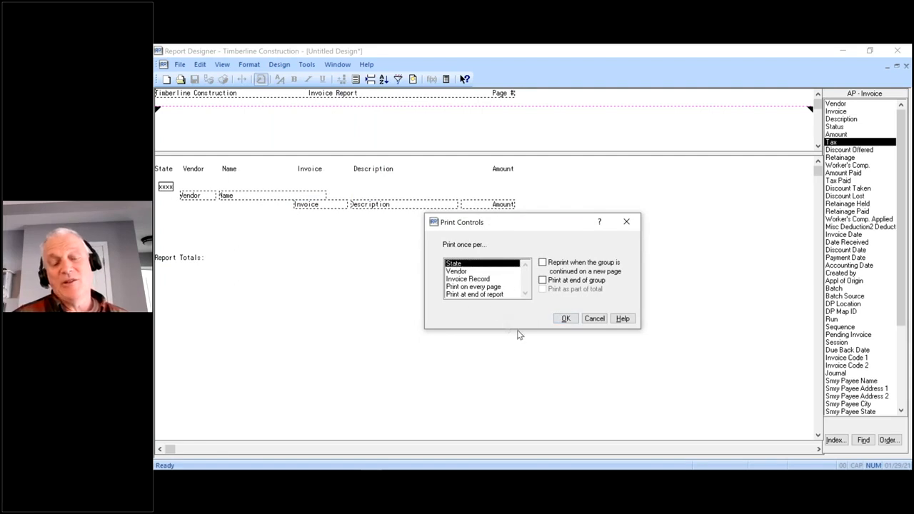
click(564, 320)
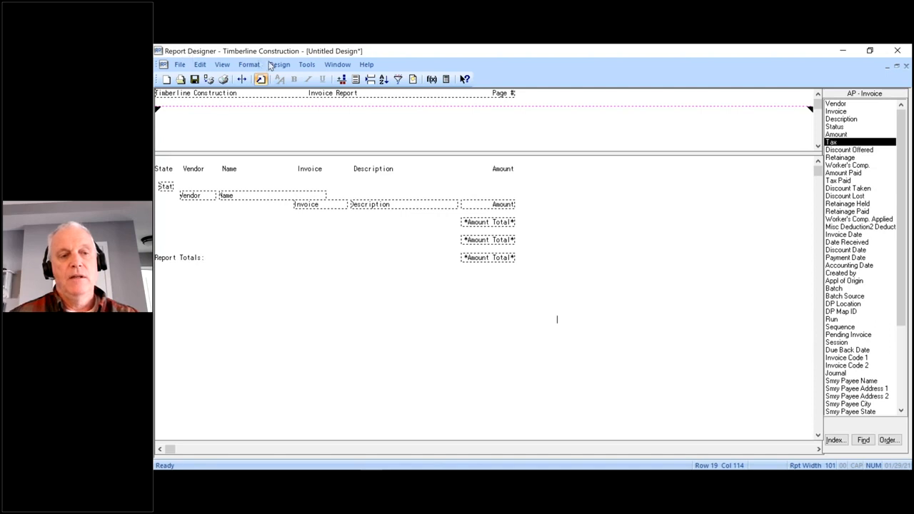
Preview the available fields listing for the AP - Invoice and AP - Vendor records in a maximized preview.
click(305, 64)
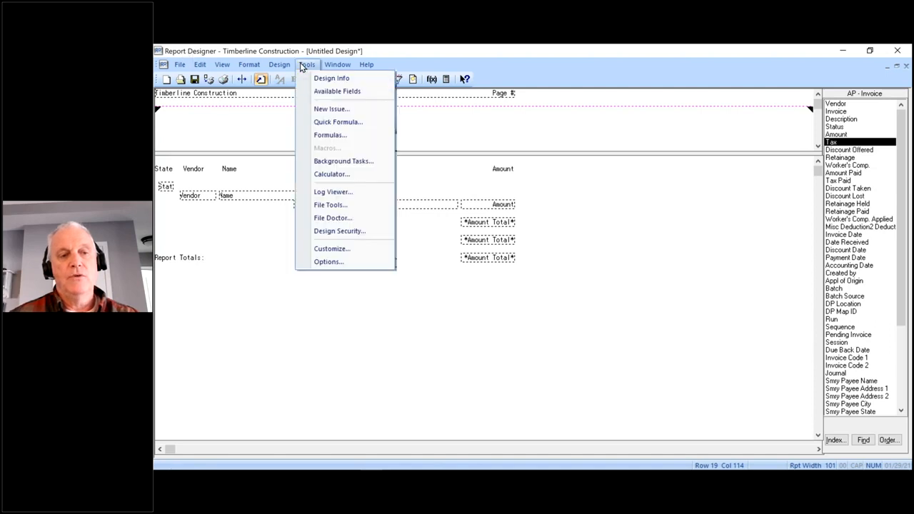
click(325, 93)
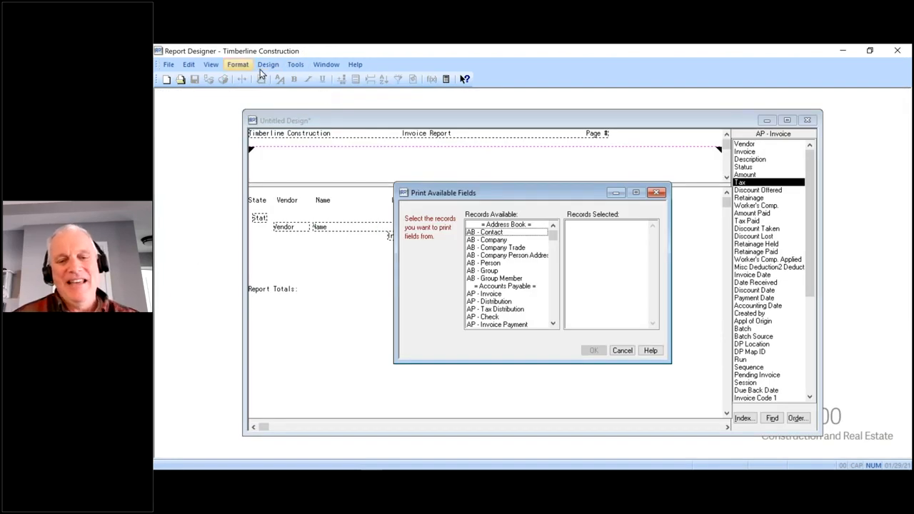
click(482, 294)
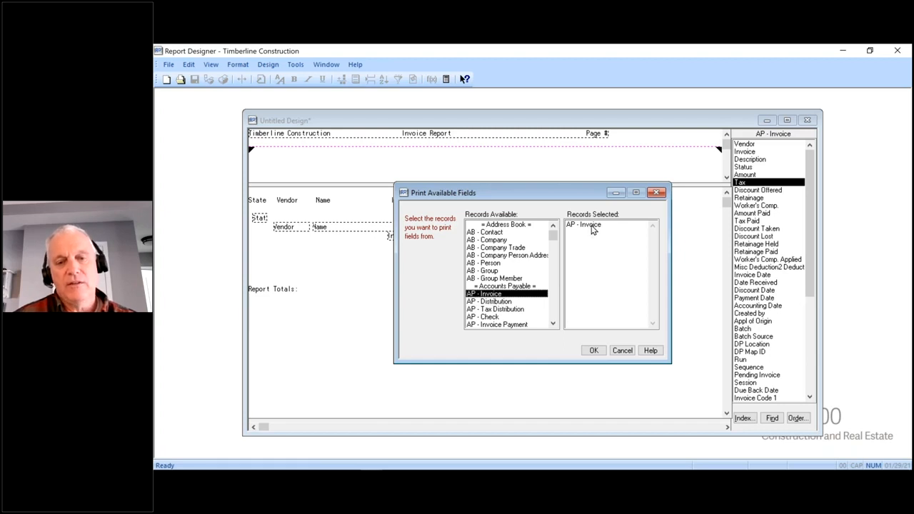
click(554, 315)
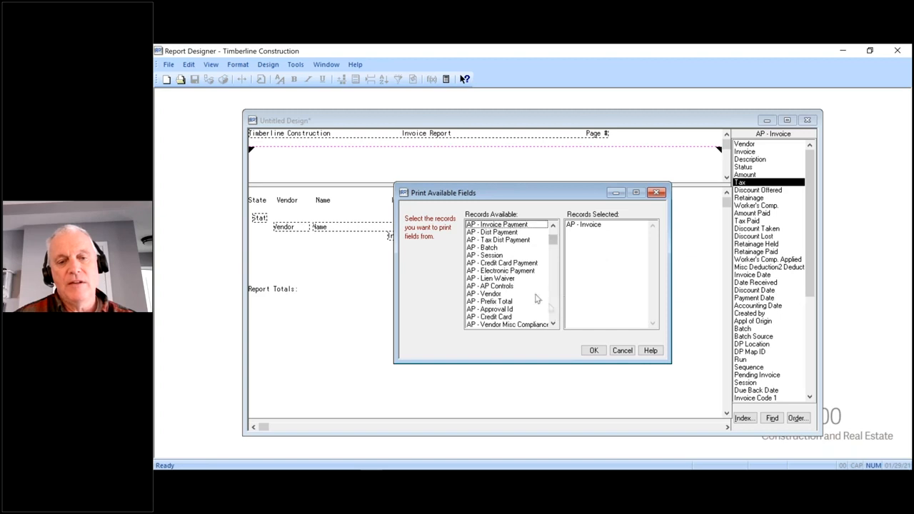
double_click(500, 294)
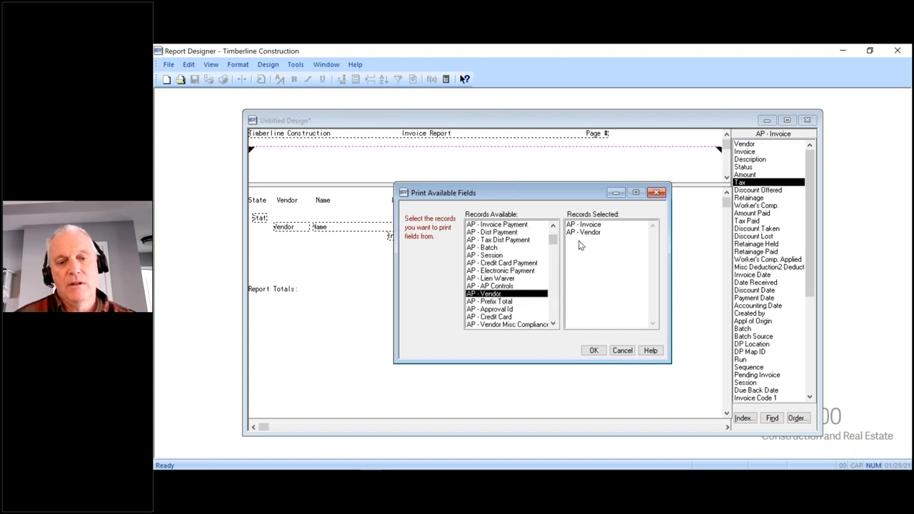
click(593, 350)
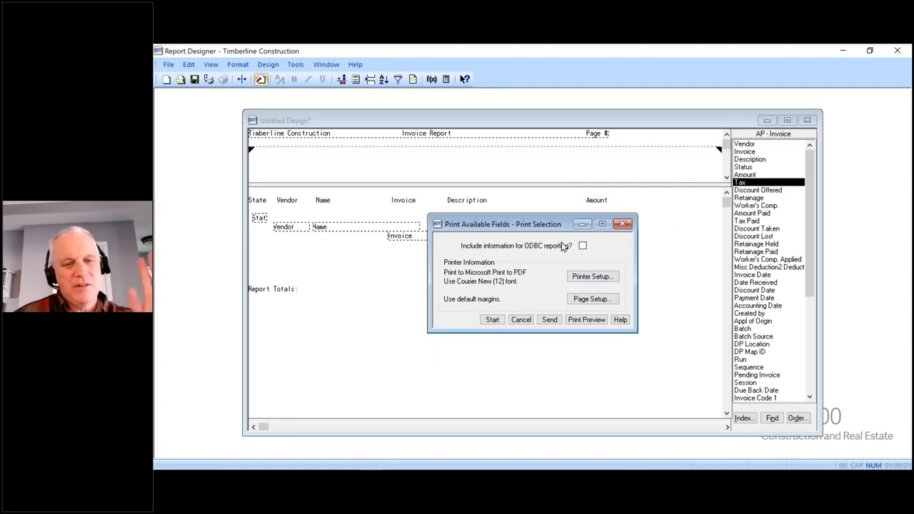
click(586, 320)
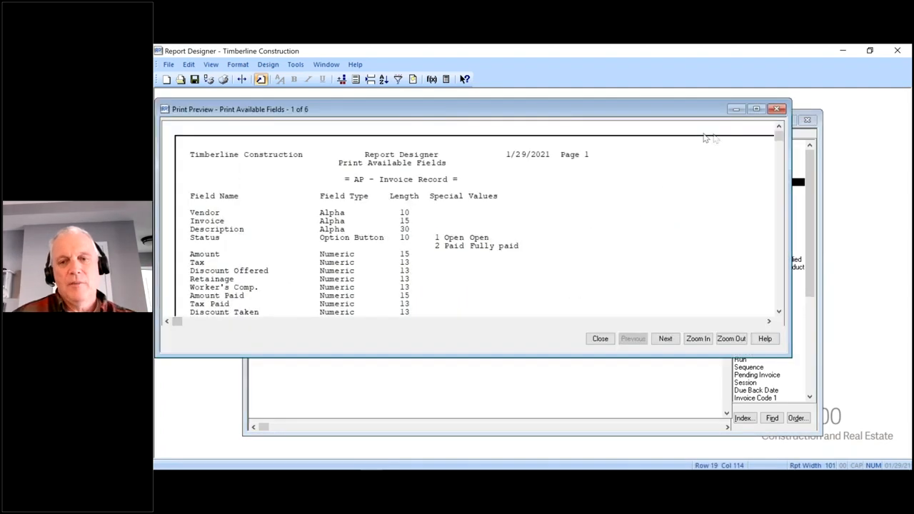
click(756, 110)
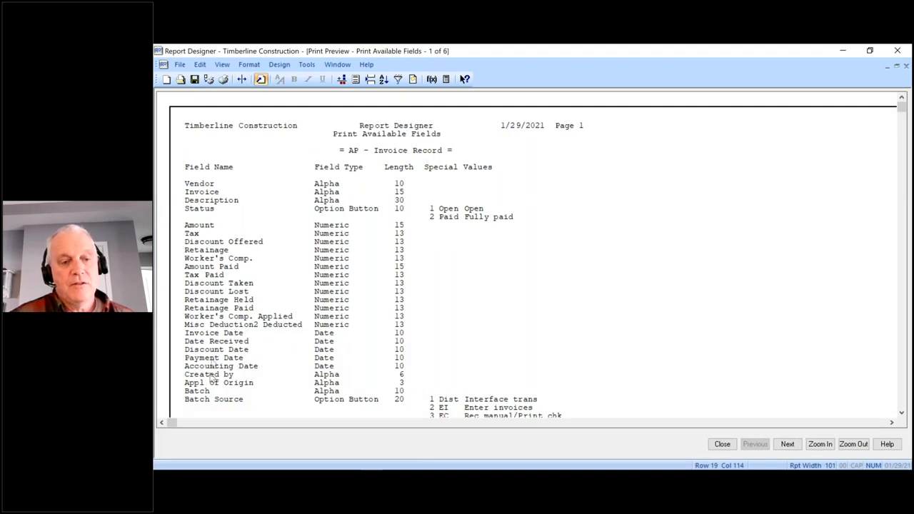
Examine the field types, lengths, special values and standard orders of the invoice and vendor records, then leave the preview and print selection.
scroll(223, 386, down, 6)
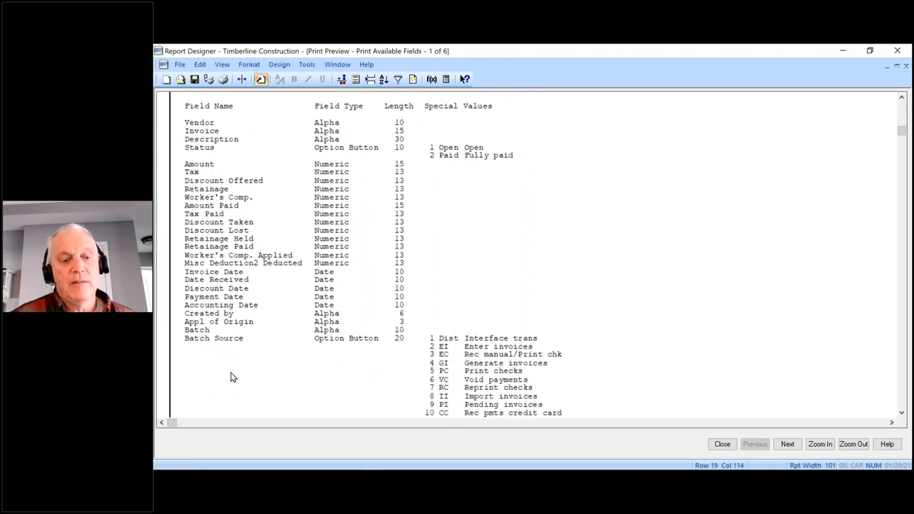
scroll(236, 371, down, 2)
scroll(228, 336, up, 2)
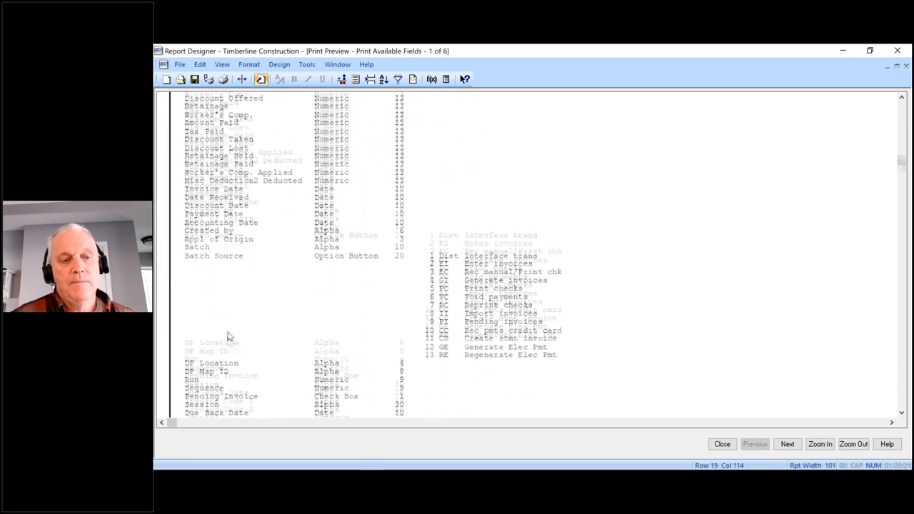
scroll(281, 306, down, 10)
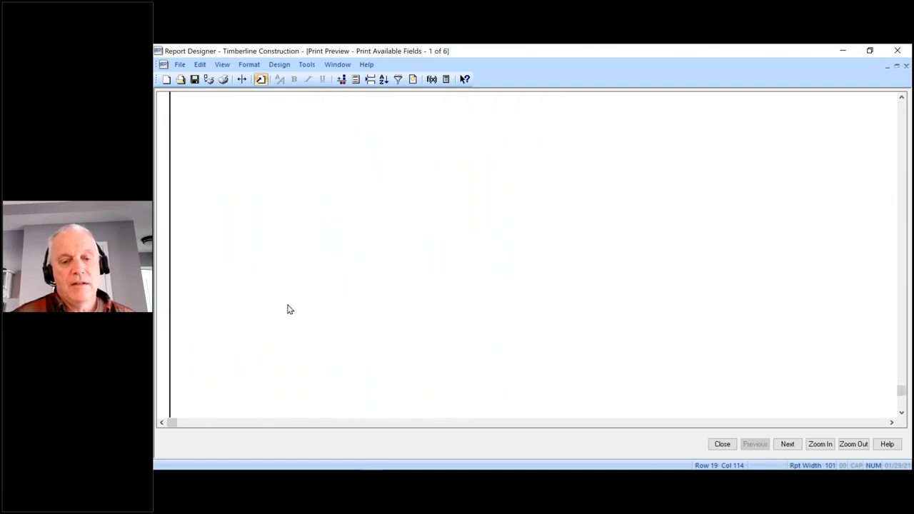
scroll(290, 309, down, 3)
scroll(290, 309, up, 6)
scroll(290, 309, down, 8)
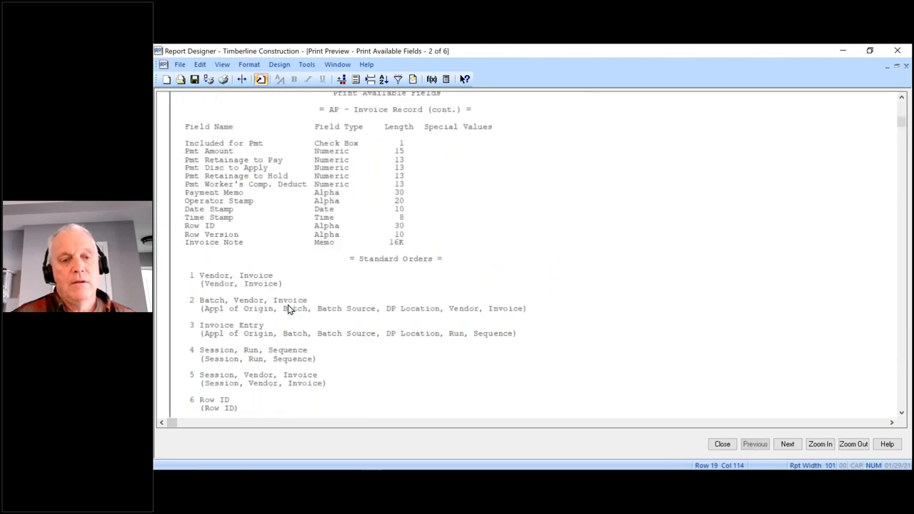
scroll(290, 309, down, 10)
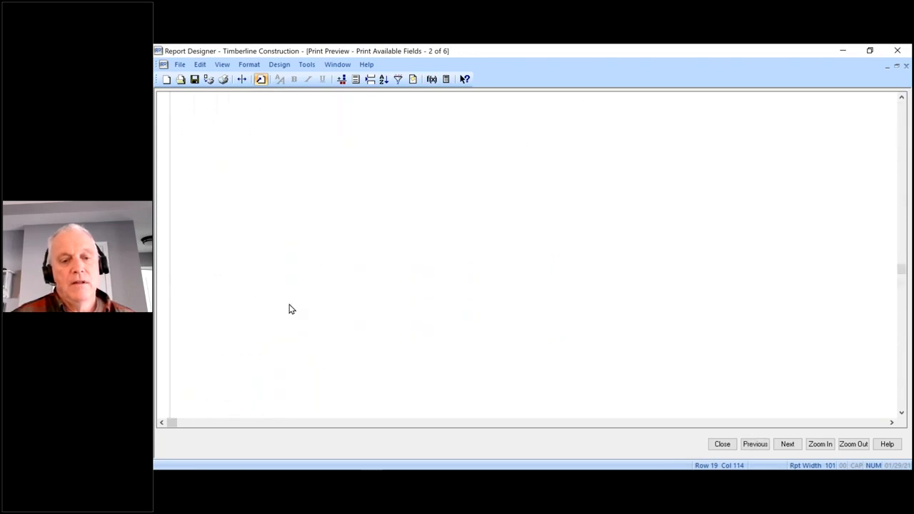
scroll(291, 306, down, 6)
scroll(292, 306, up, 2)
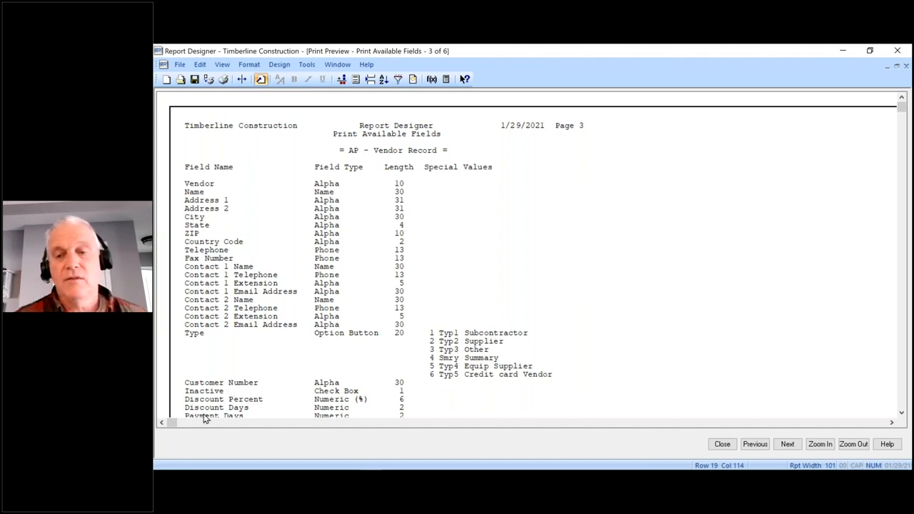
click(723, 447)
click(521, 320)
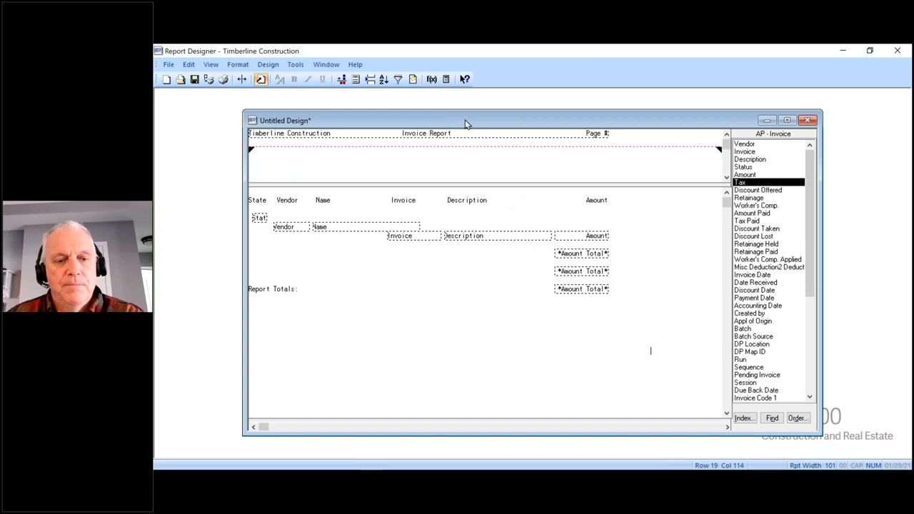
key(alt+Tab)
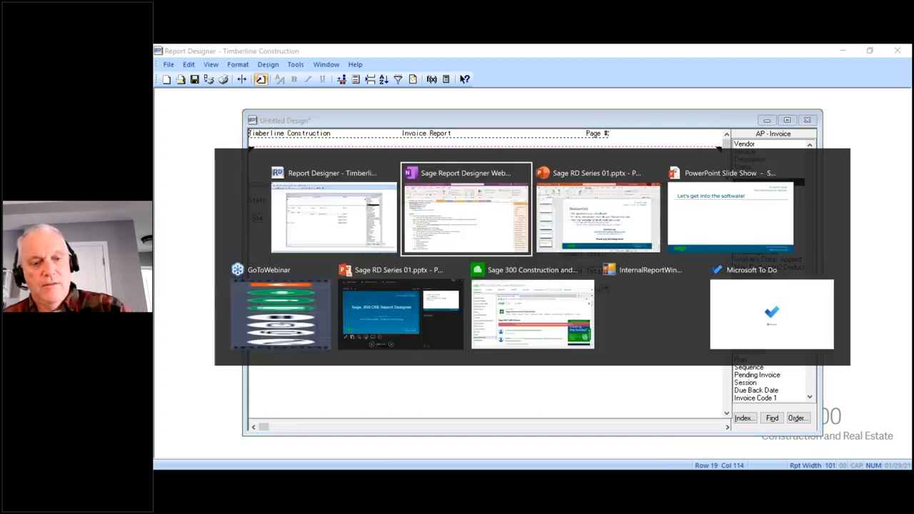
key(alt+Tab)
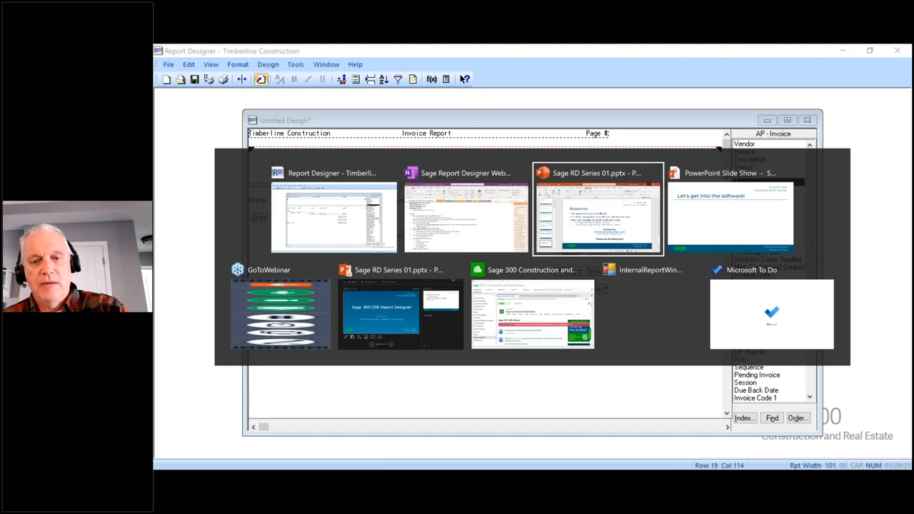
key(alt+Tab)
key(alt+Tab)
key(alt+Tab)
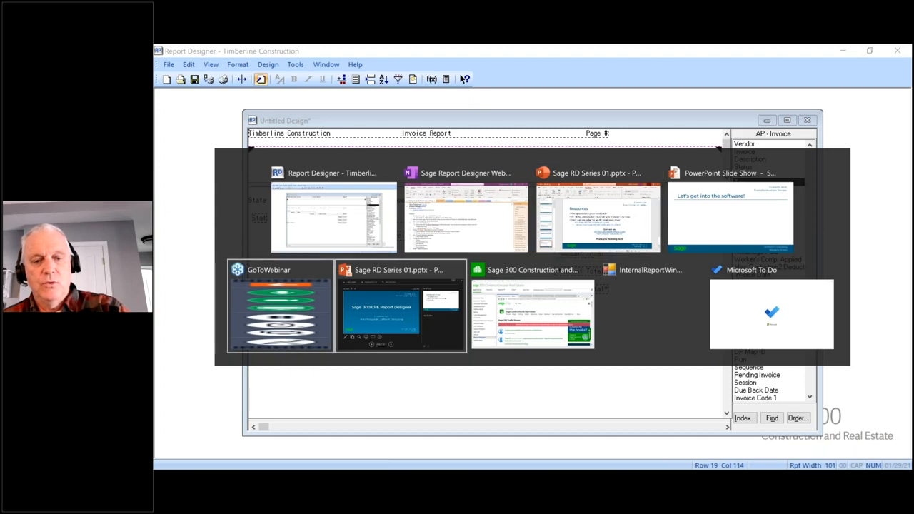
key(alt+Tab)
key(alt+Tab)
key(alt+Tab)
key(alt+Tab)
key(alt+Tab)
key(alt+Tab)
key(alt+Tab)
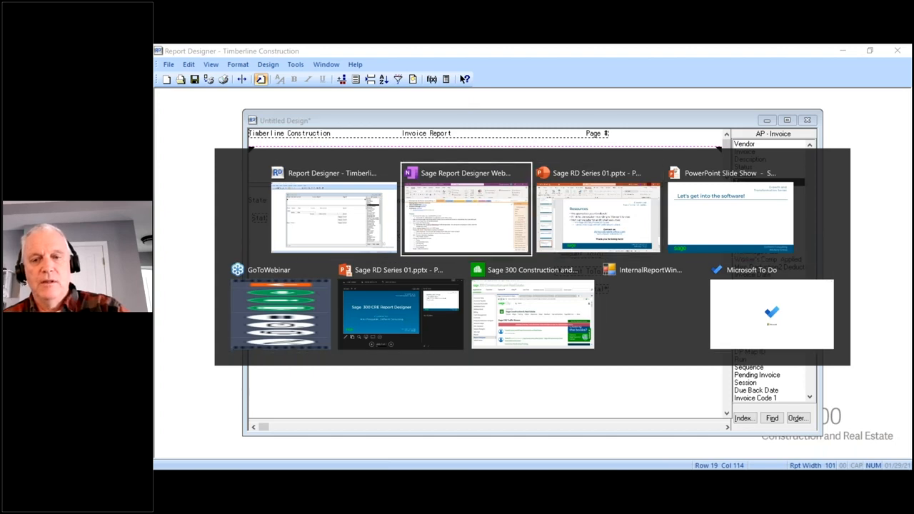